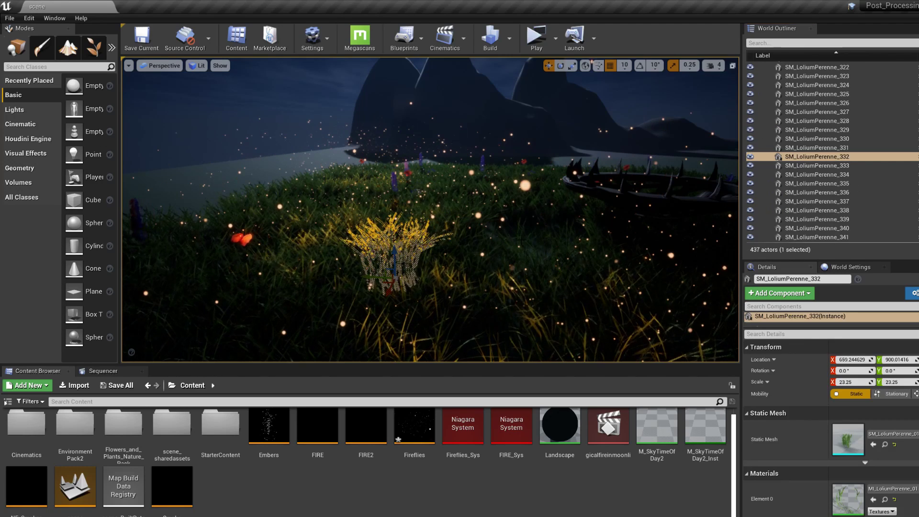
- Clear the grass mesh selection and collapse the Plants folder in the World Outliner
key(Escape)
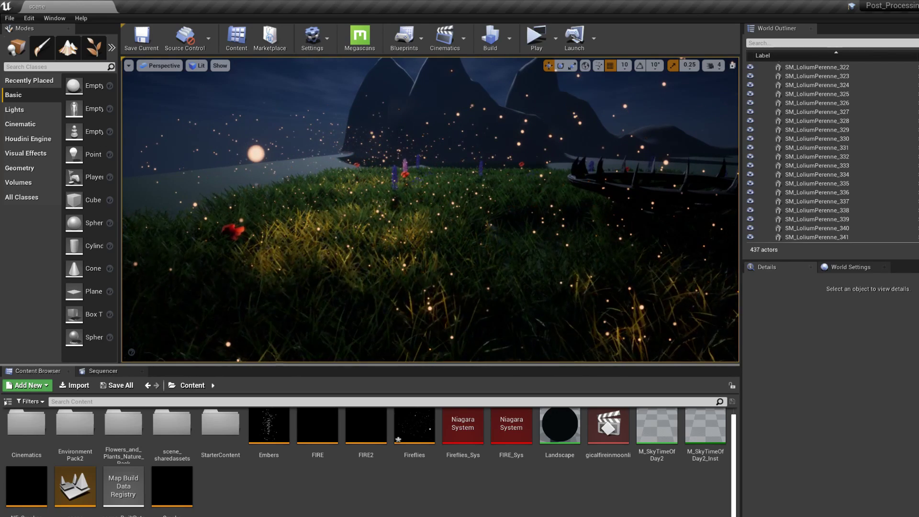
scroll(845, 191, up, 6)
scroll(845, 192, up, 1)
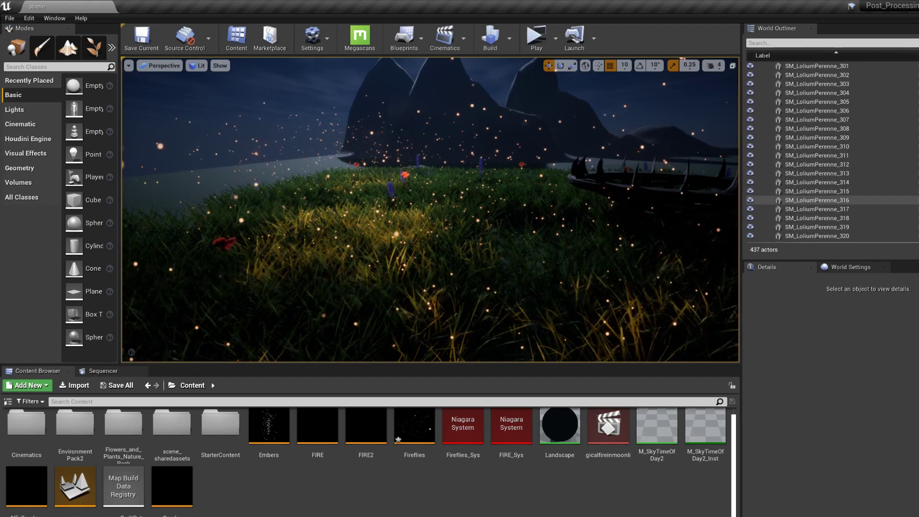
scroll(845, 192, up, 20)
scroll(795, 153, up, 3)
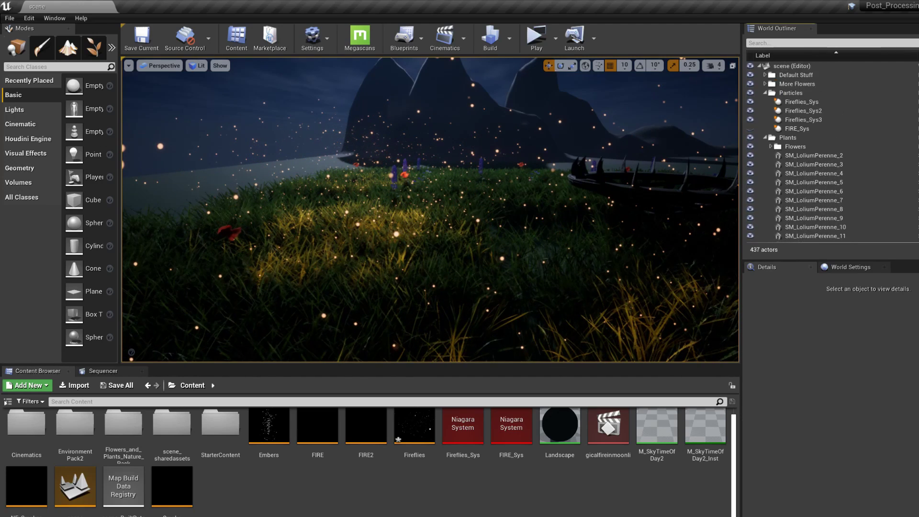
click(765, 137)
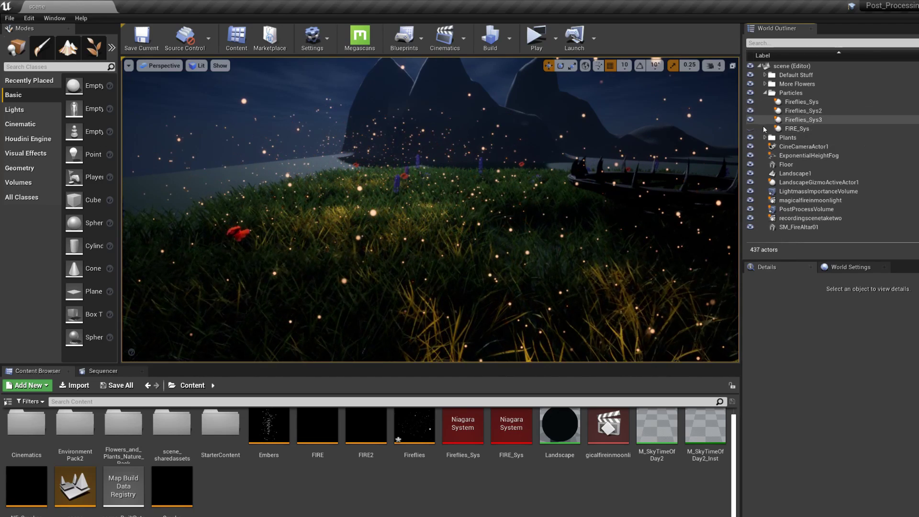
- Hide Fireflies_Sys, Fireflies_Sys2 and Fireflies_Sys3 in the Particles folder of the scene
click(750, 102)
click(750, 111)
click(750, 119)
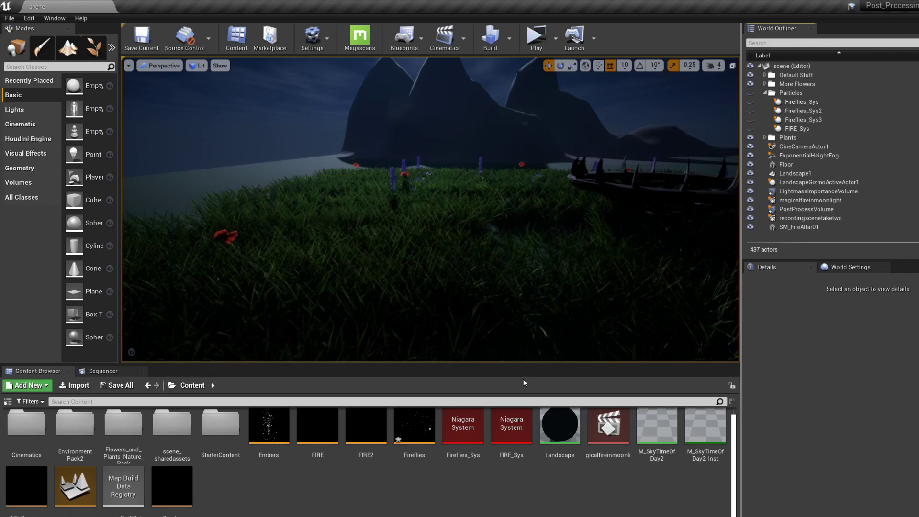
click(750, 128)
- Create a new Niagara Emitter in the Content folder from the Hanging Particulates template, accepting the default name
right_click(338, 488)
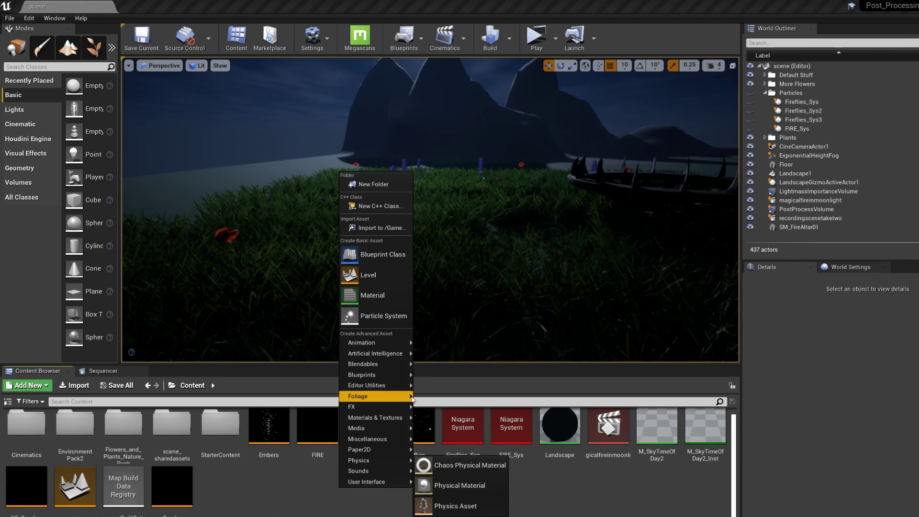
mouse_move(411, 410)
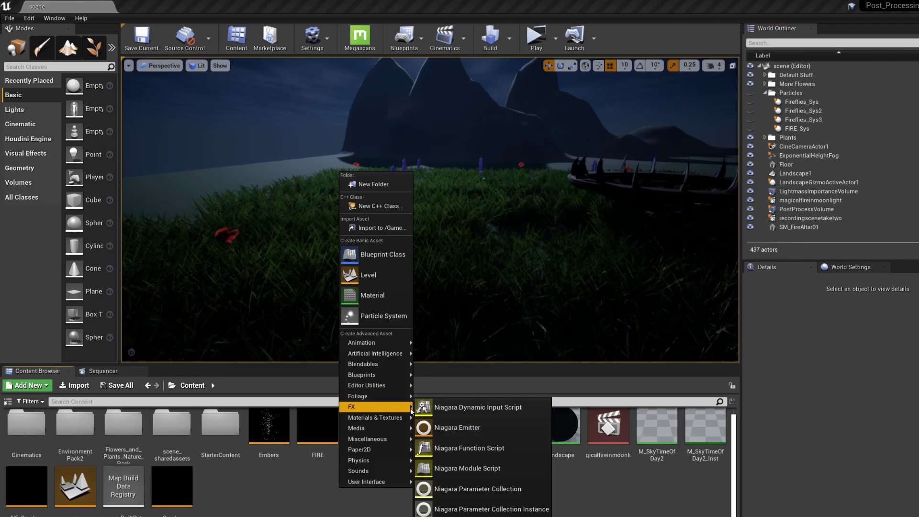
click(462, 435)
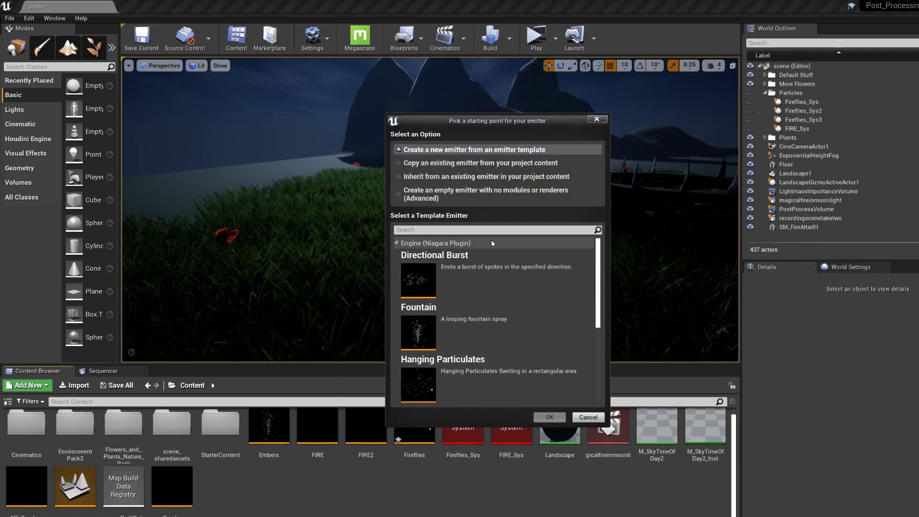
scroll(485, 350, down, 2)
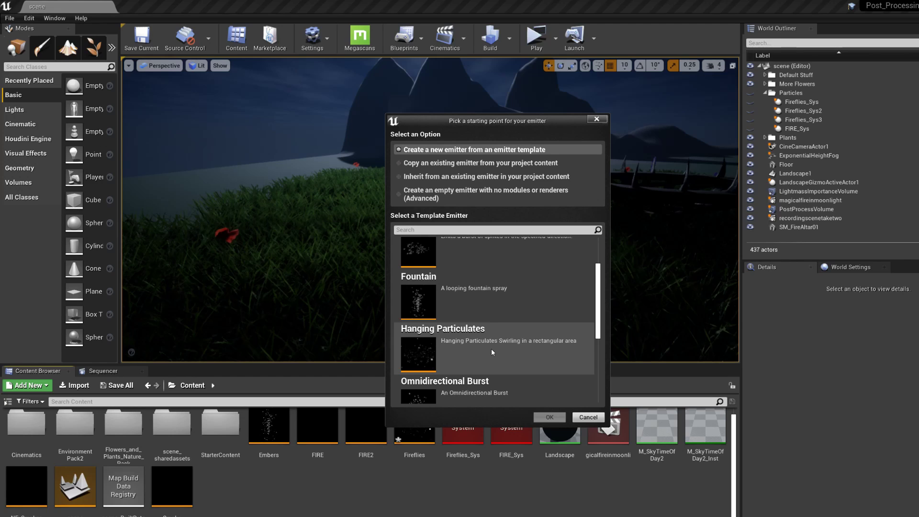
click(493, 356)
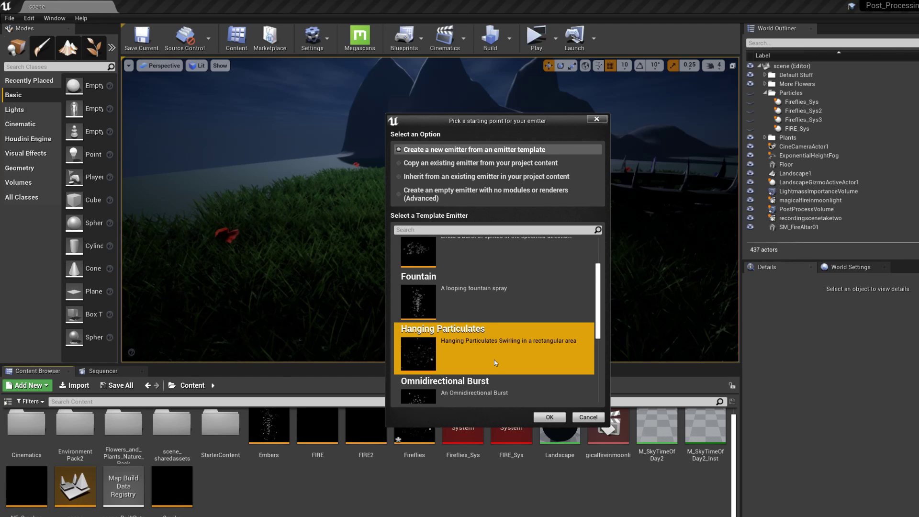
click(549, 417)
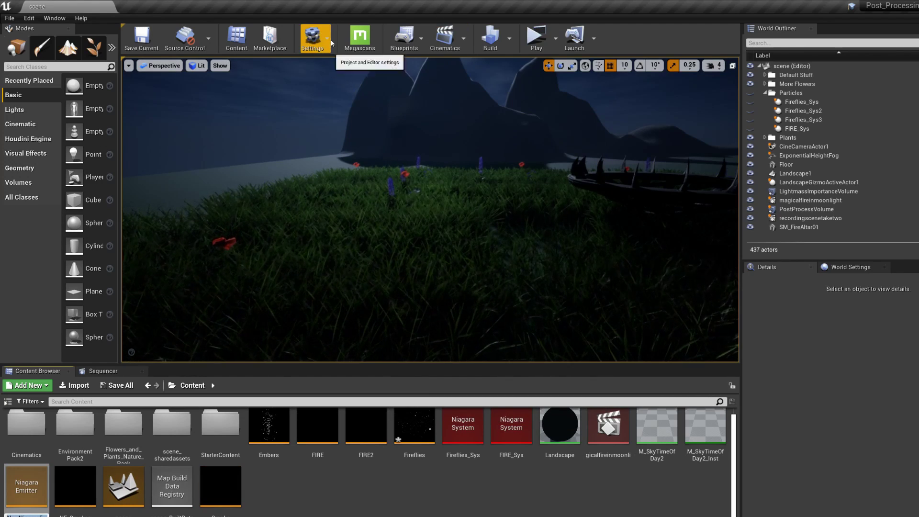
key(Return)
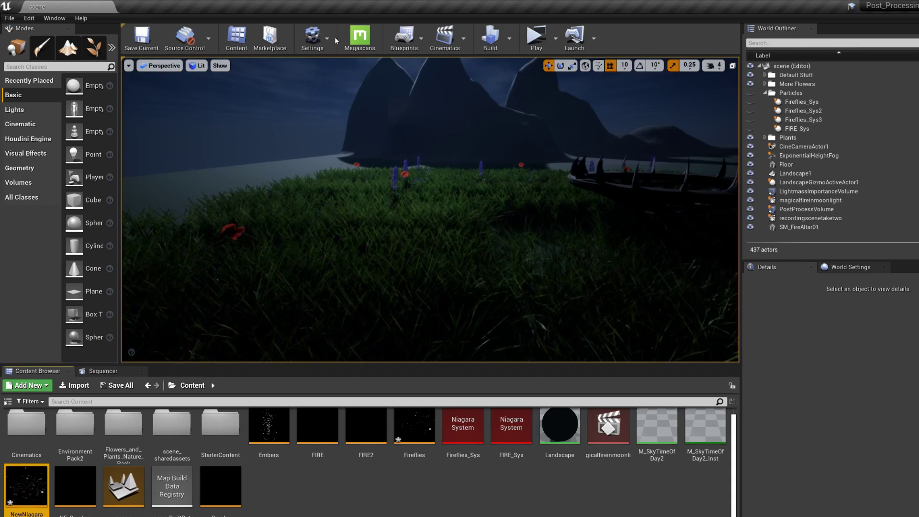
- Check in the built-in FX plugins whether Niagara and Niagara Extras are enabled, and close the plugin list
click(312, 38)
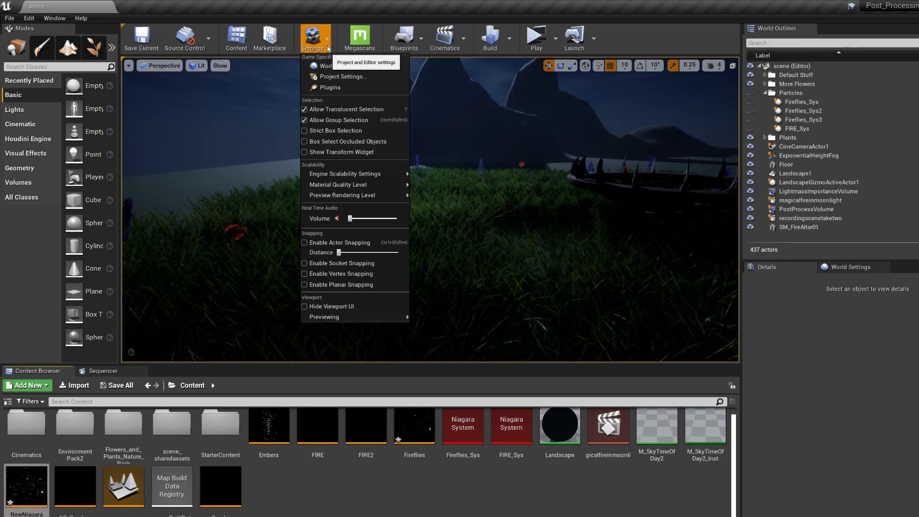
click(336, 87)
scroll(200, 218, down, 3)
click(187, 294)
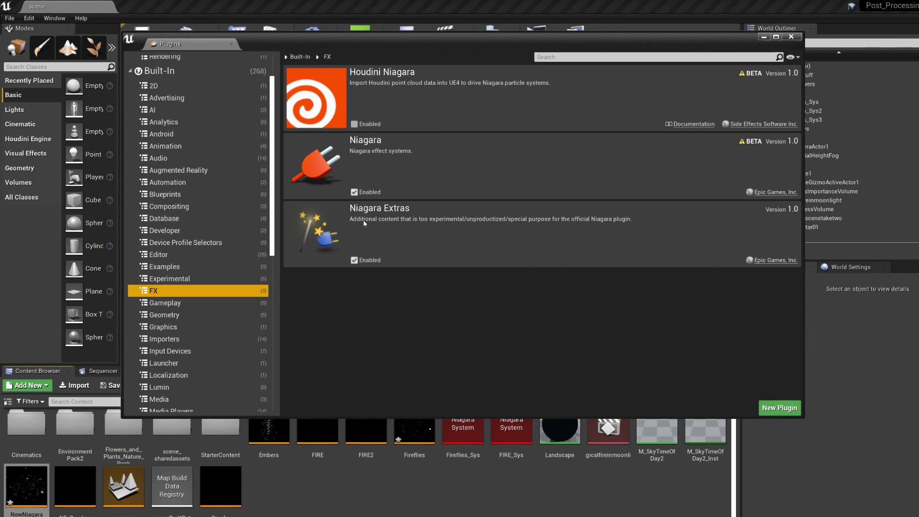
click(791, 36)
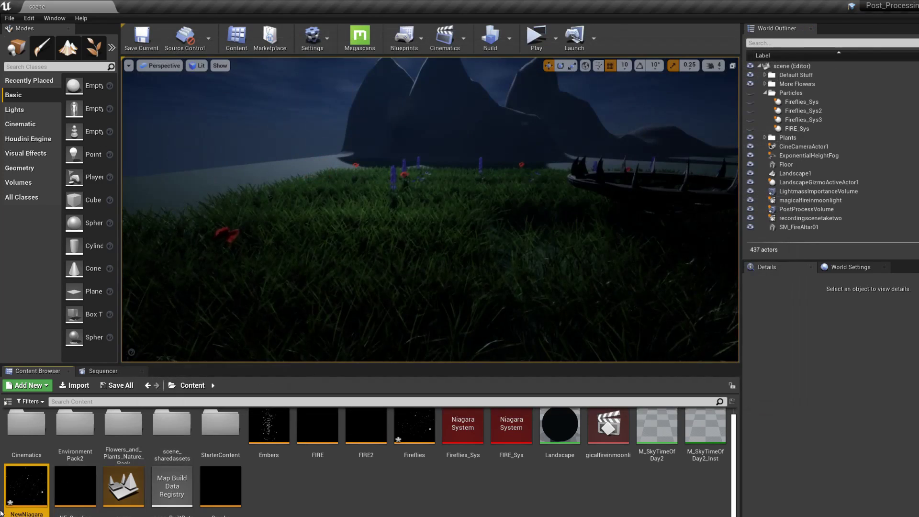
- Rename the new Niagara emitter asset as NE_Fireflies2
right_click(22, 484)
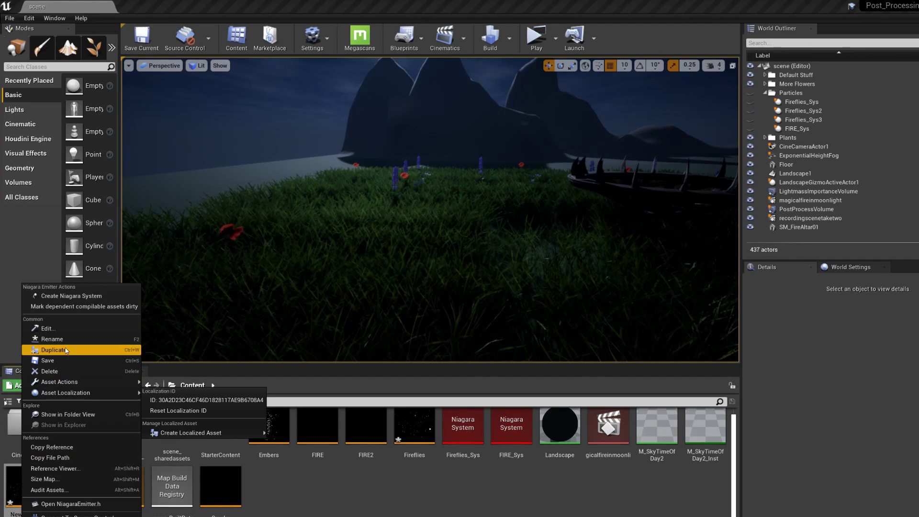
click(148, 442)
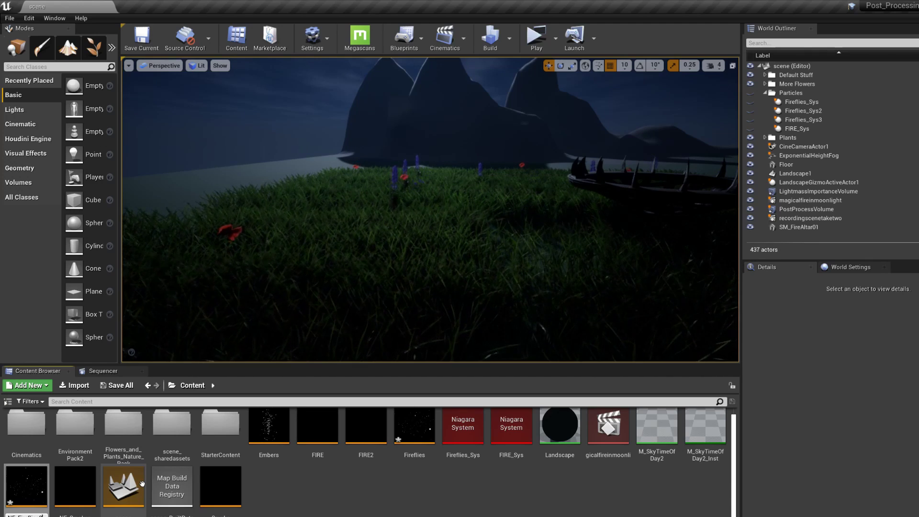
double_click(143, 486)
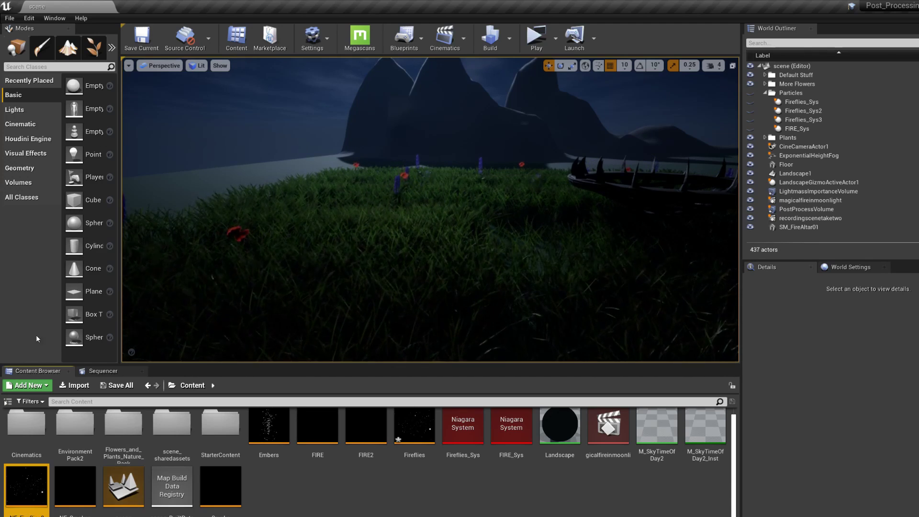
- Open the NE_Fireflies2 emitter for editing and enlarge its editor window to full screen
double_click(35, 478)
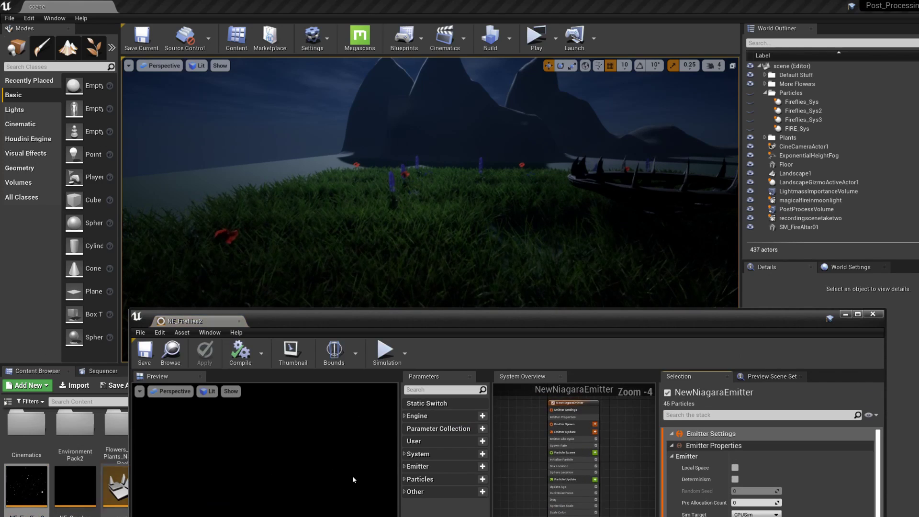
drag(515, 330, 521, 110)
click(862, 94)
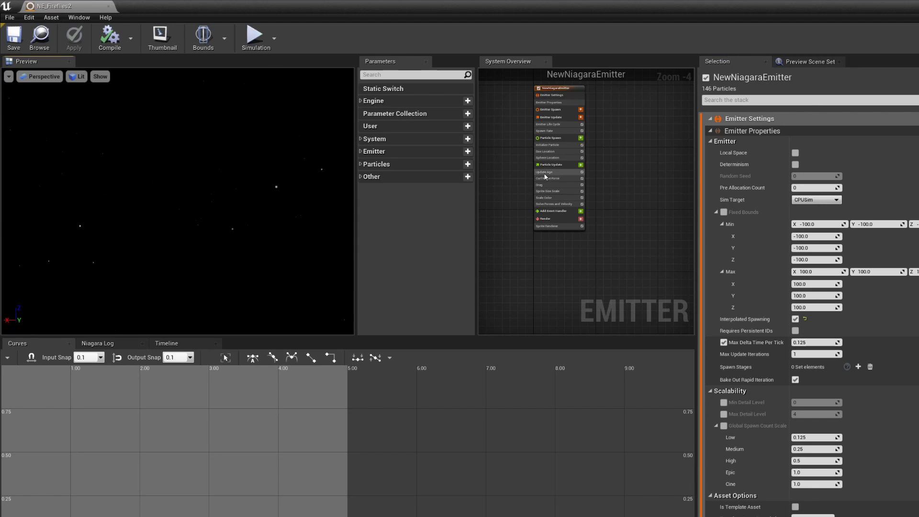
- Set the emitter's Spawn Rate to 100
scroll(630, 160, up, 3)
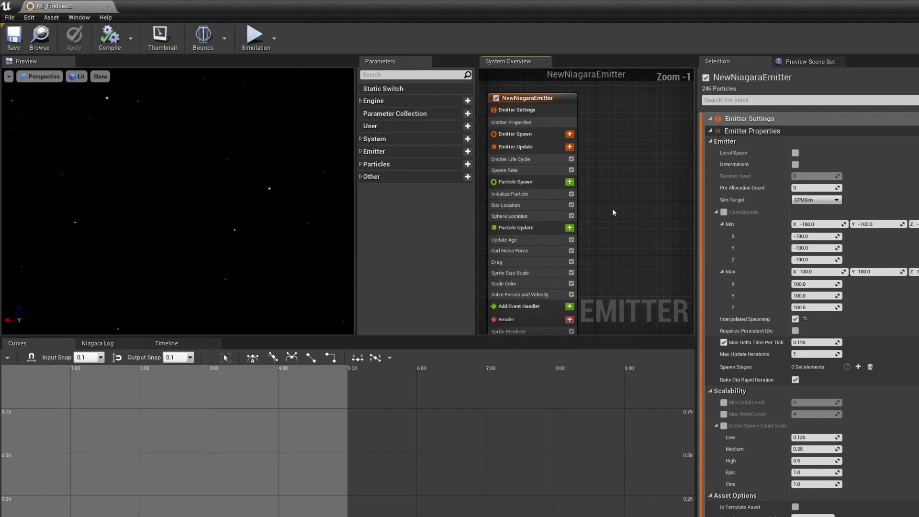
right_drag(612, 212, 640, 193)
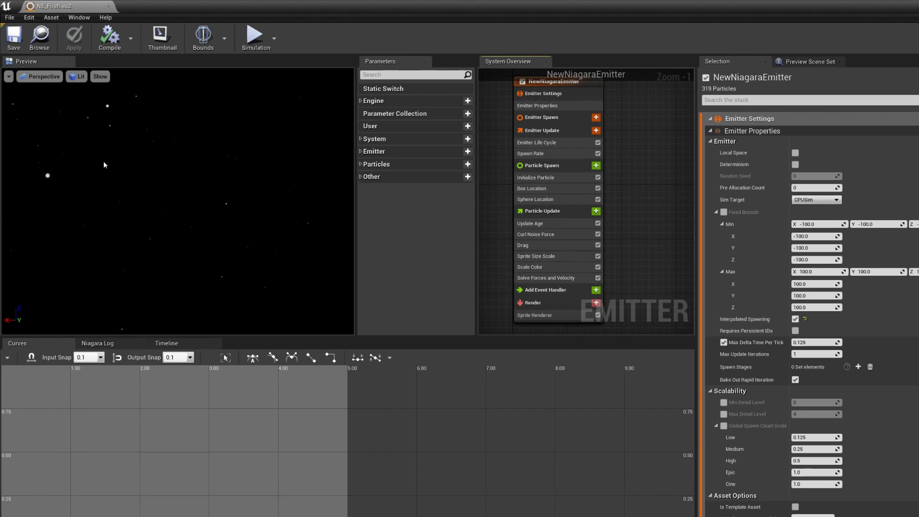
click(523, 153)
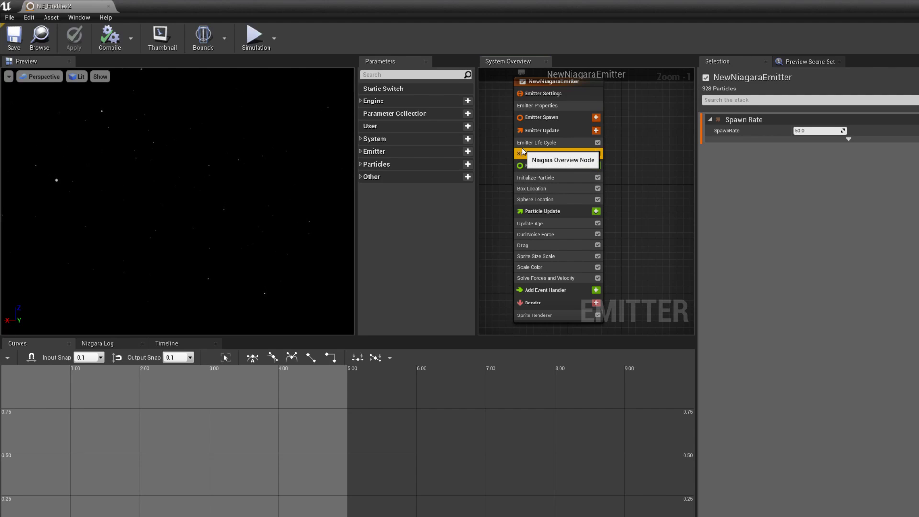
click(814, 131)
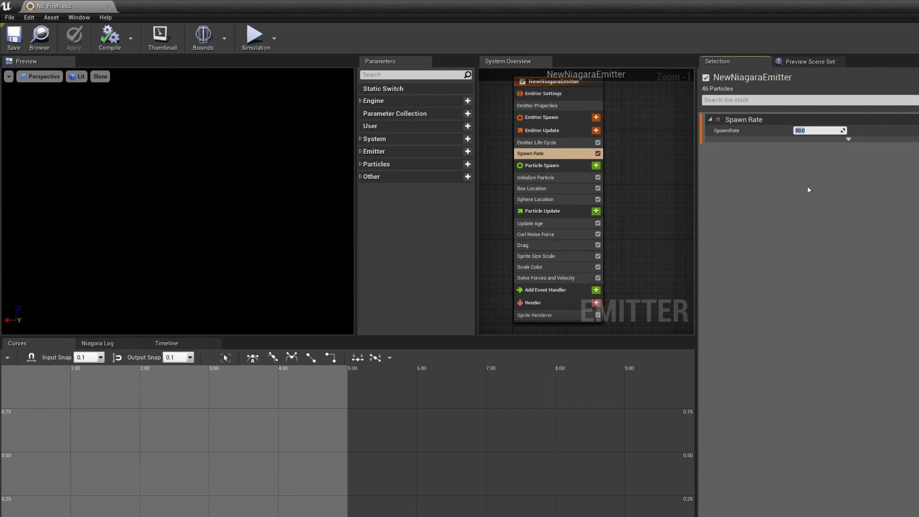
text(100)
key(Return)
click(798, 202)
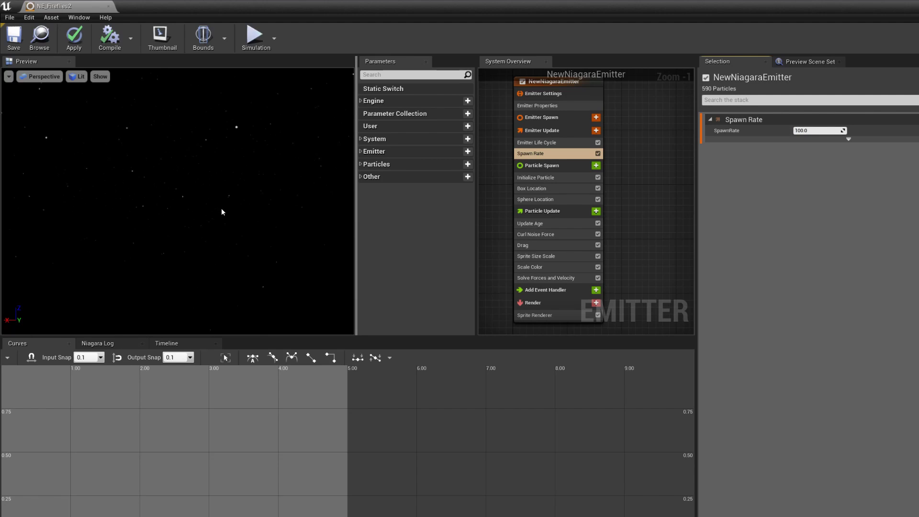
- In the Initialize Particle module, set the Sprite Size range to a minimum of 3 and a maximum of 5
click(551, 199)
click(536, 177)
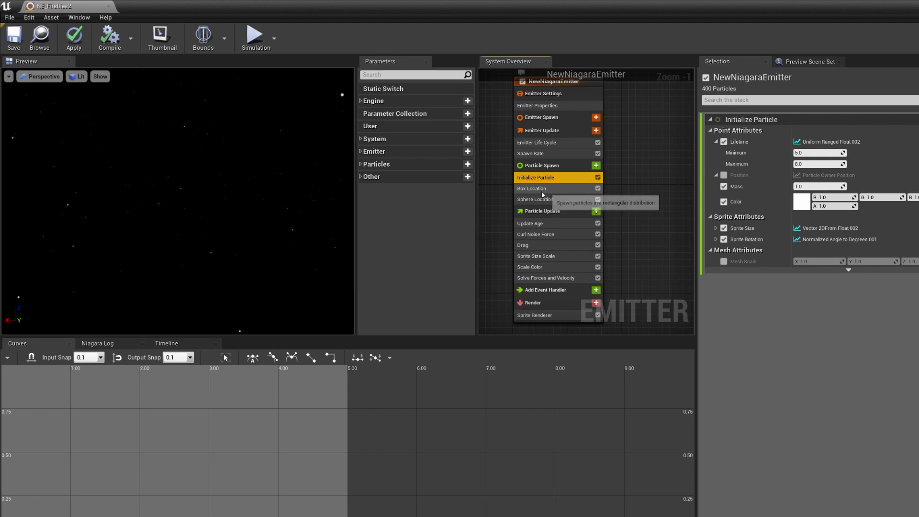
click(717, 228)
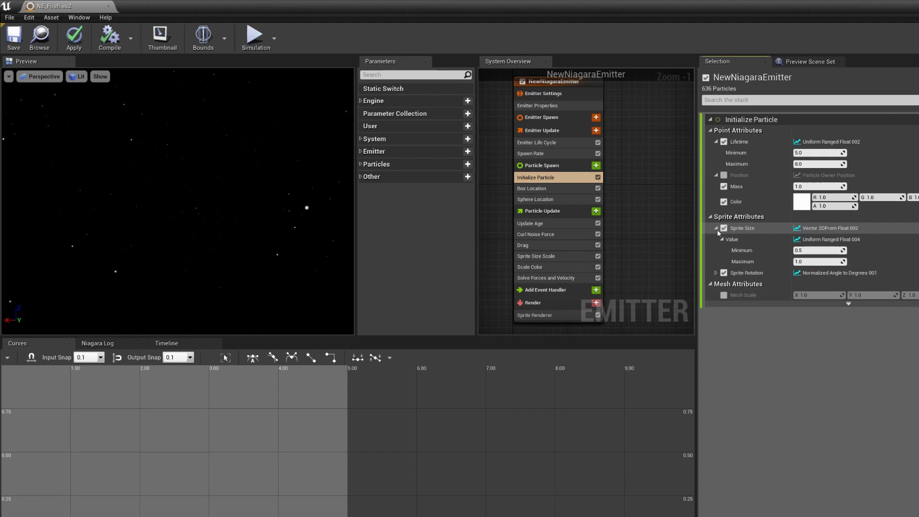
click(810, 251)
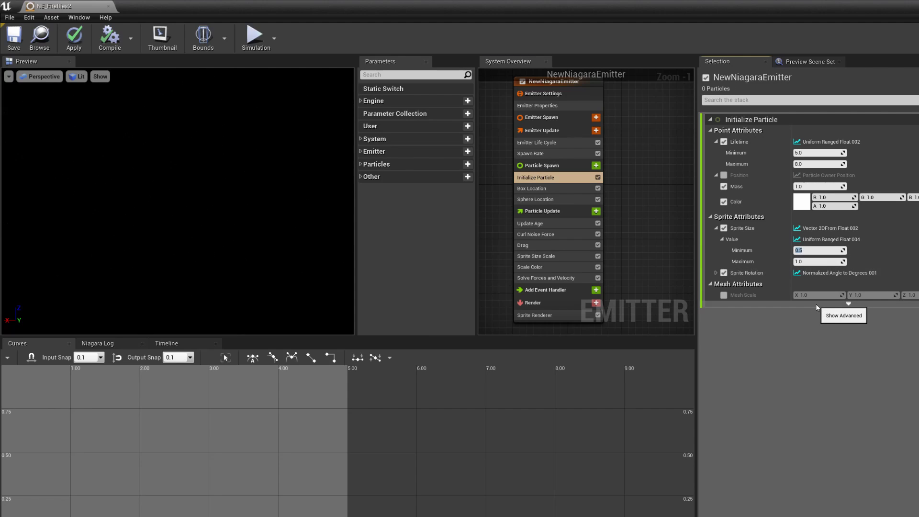
text(3)
click(818, 261)
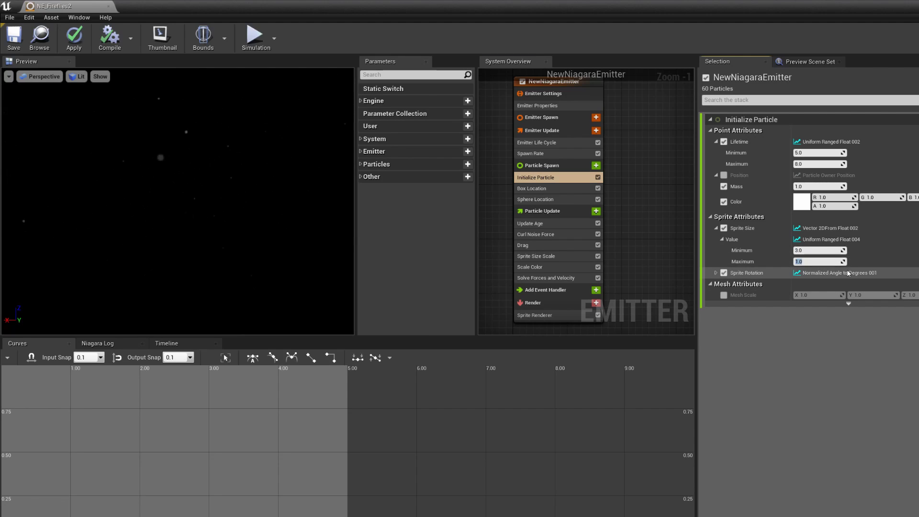
key(Return)
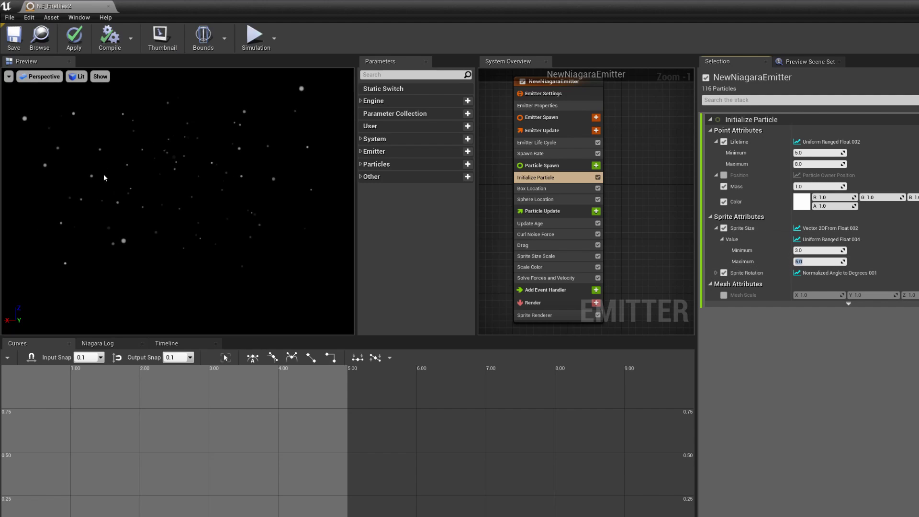
- Switch the Box Location module off and back on to compare spawn shapes, and disable the Sphere Location module
click(211, 165)
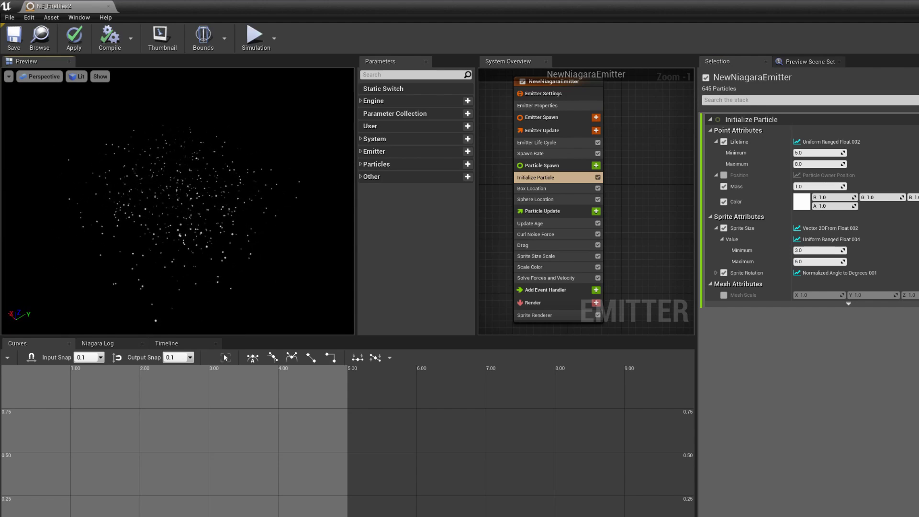
click(597, 188)
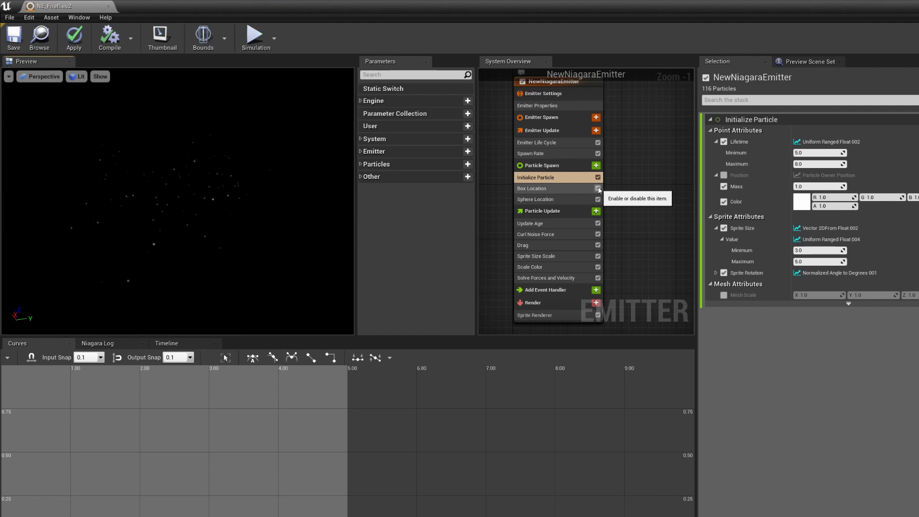
click(598, 188)
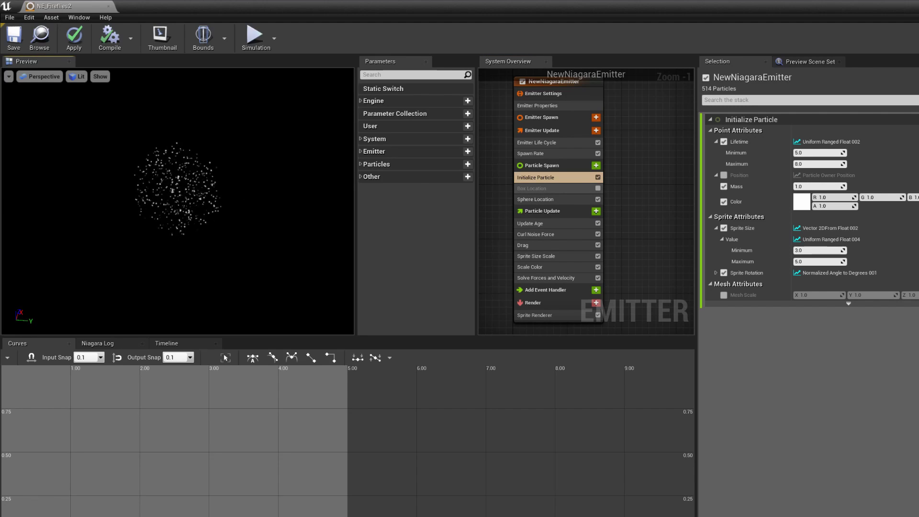
click(598, 188)
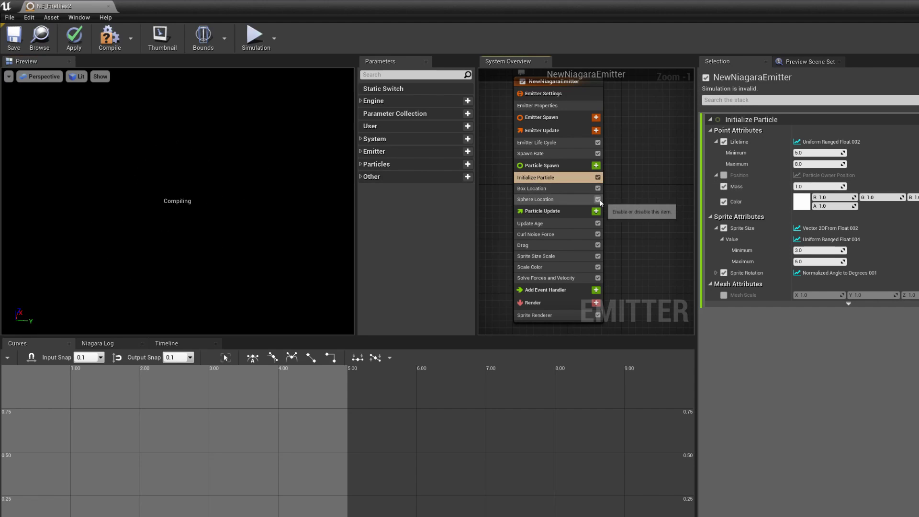
click(598, 199)
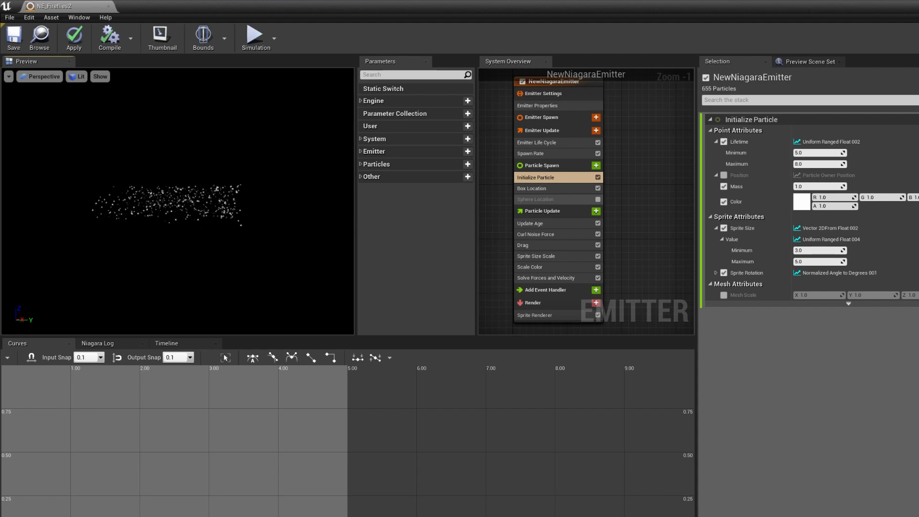
- Re-enable the Sphere Location module and inspect the particle spread from several angles in the preview
drag(177, 201, 191, 182)
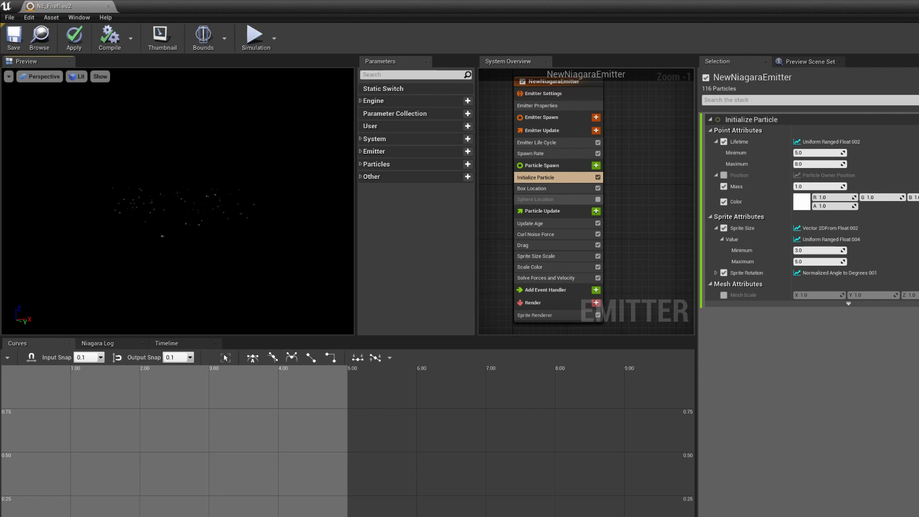
drag(258, 200, 270, 200)
click(598, 200)
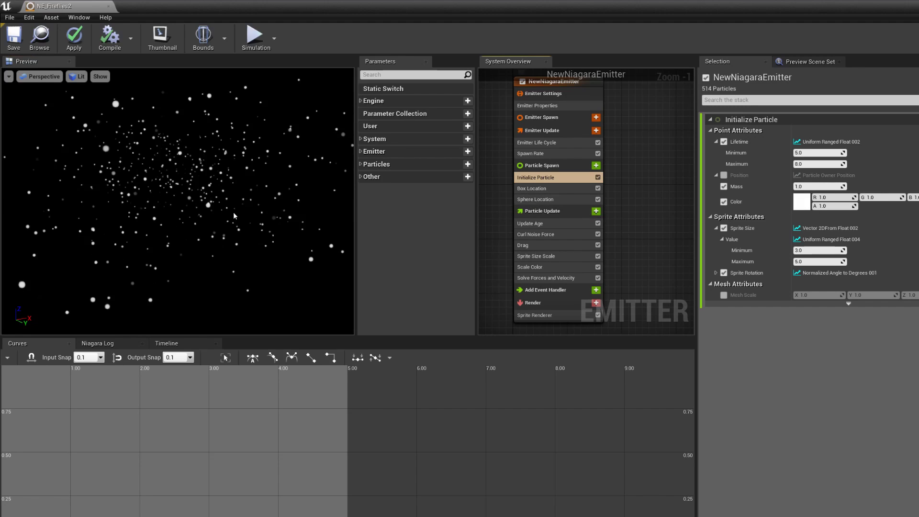
drag(177, 201, 158, 221)
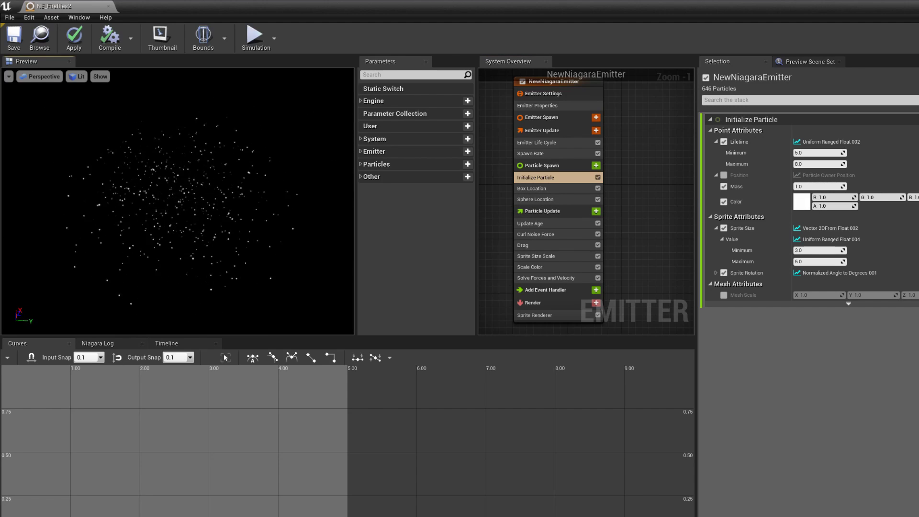
scroll(207, 168, up, 3)
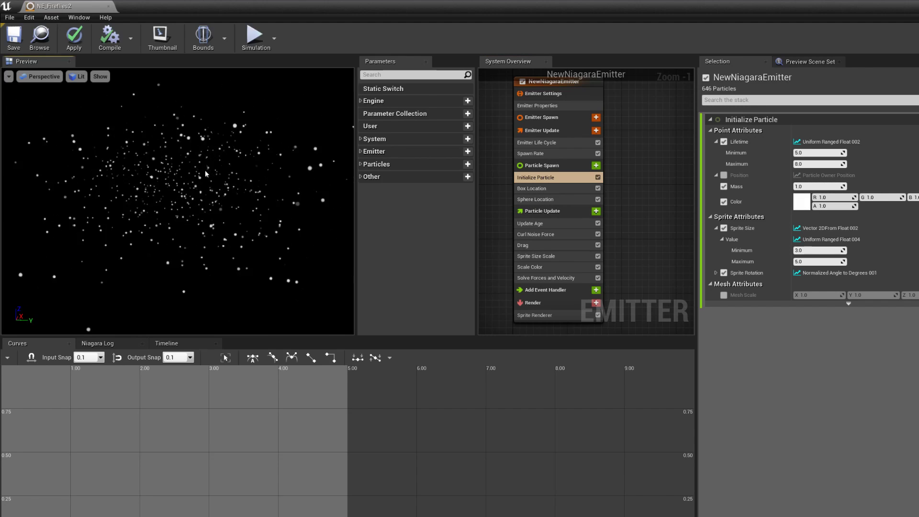
- Set the Noise Frequency of the Curl Noise Force module to 0.05
click(533, 223)
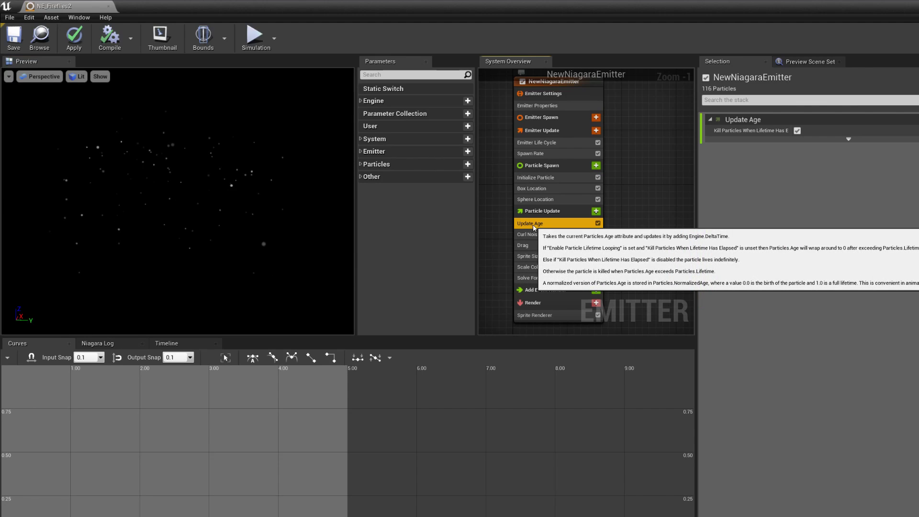
click(554, 235)
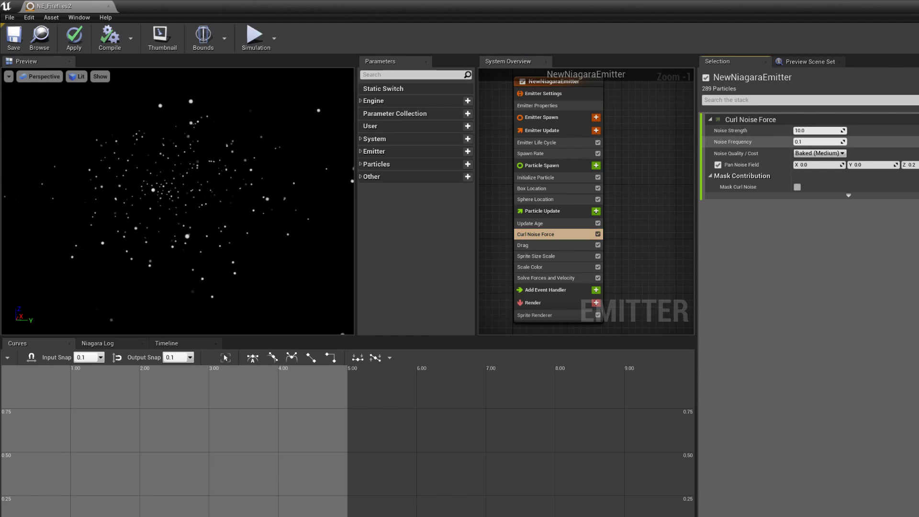
drag(819, 142, 814, 142)
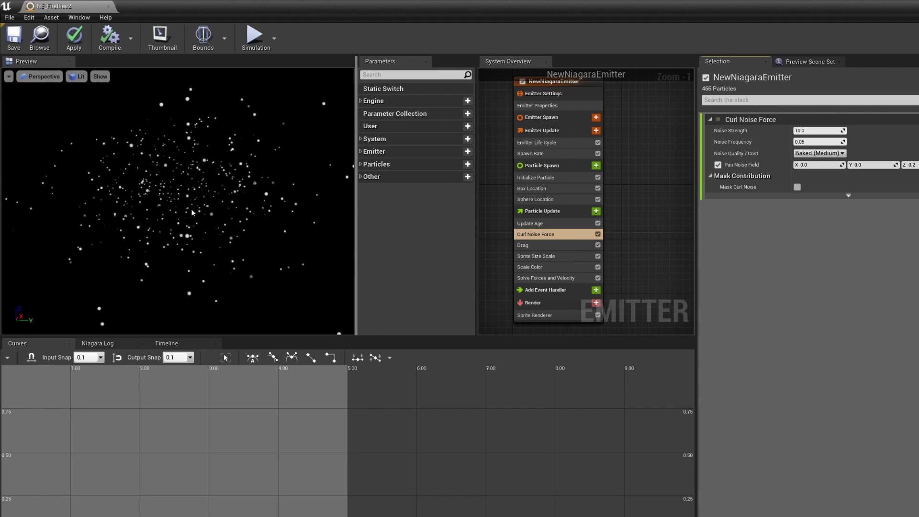
- Set the Drag value in the emitter's Drag module to 0.7
click(556, 246)
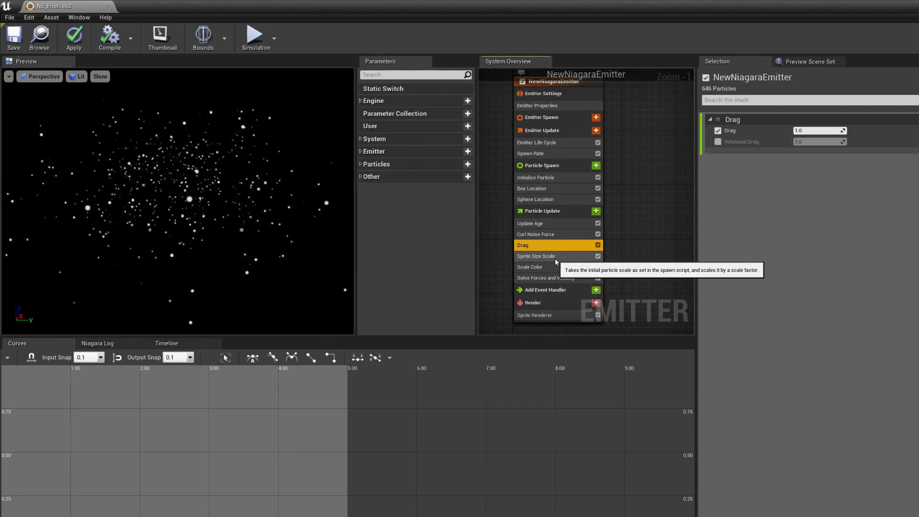
click(541, 235)
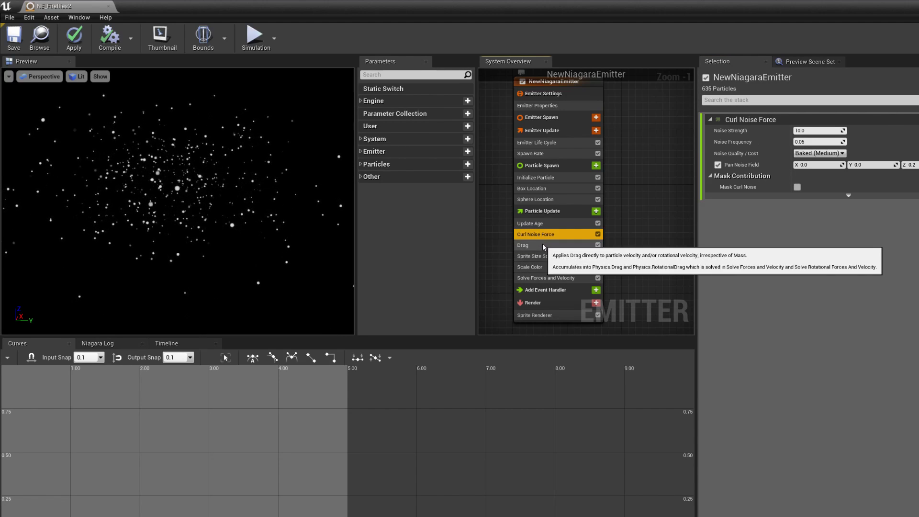
click(543, 246)
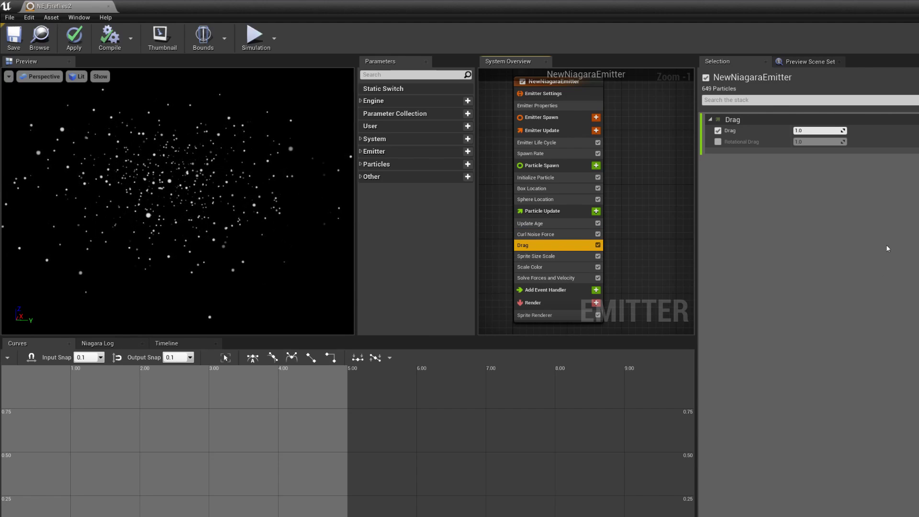
click(817, 130)
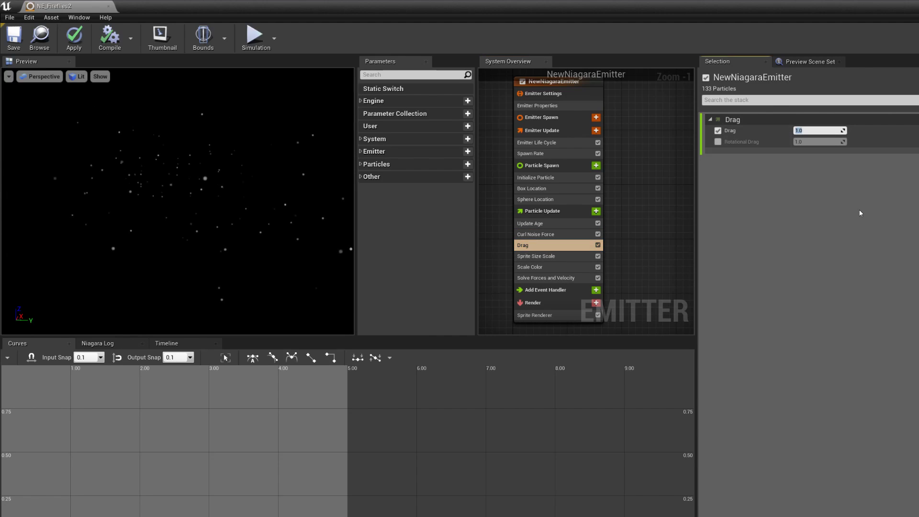
key(BackSpace)
text(0.7)
key(Return)
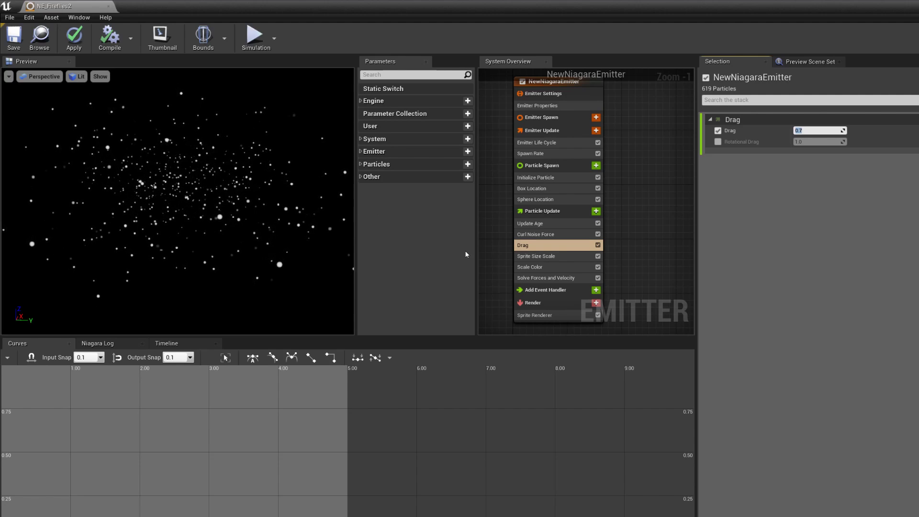
- Review the curves of the Sprite Size Scale and Scale Color modules against the particles in the preview
click(559, 257)
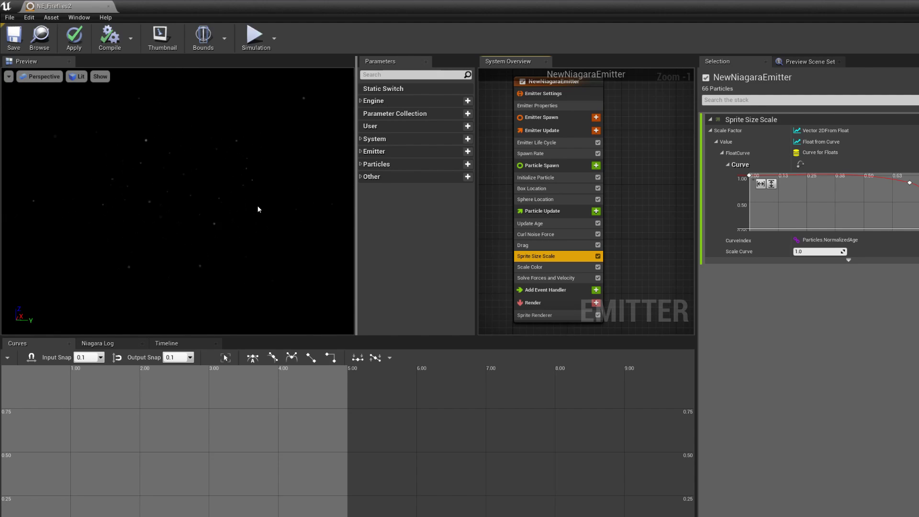
click(557, 267)
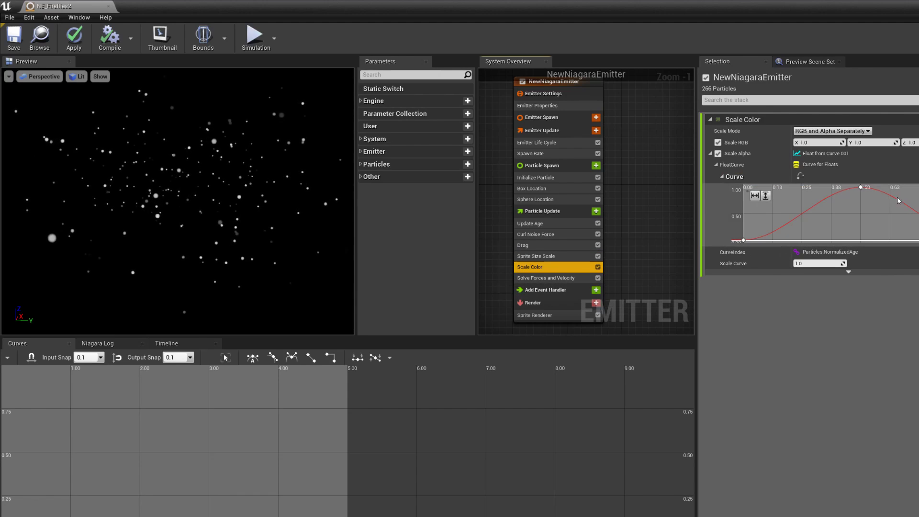
click(321, 265)
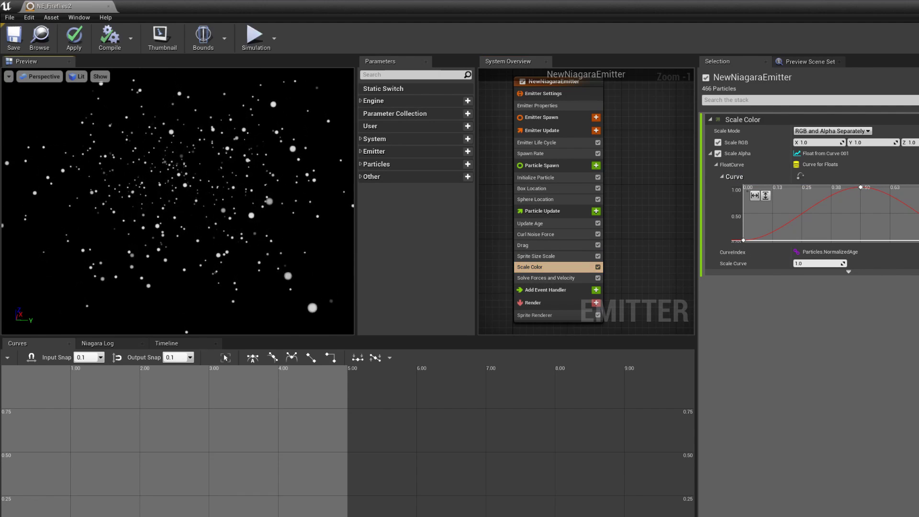
drag(320, 265, 320, 266)
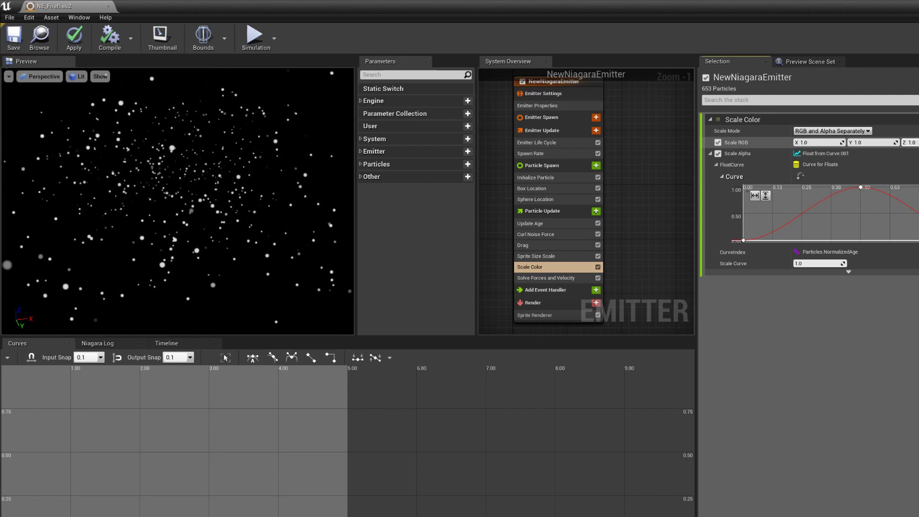
- Try Scale RGB values of 5 for Z, X and Y in the Scale Color module, and an X value of 1
click(911, 143)
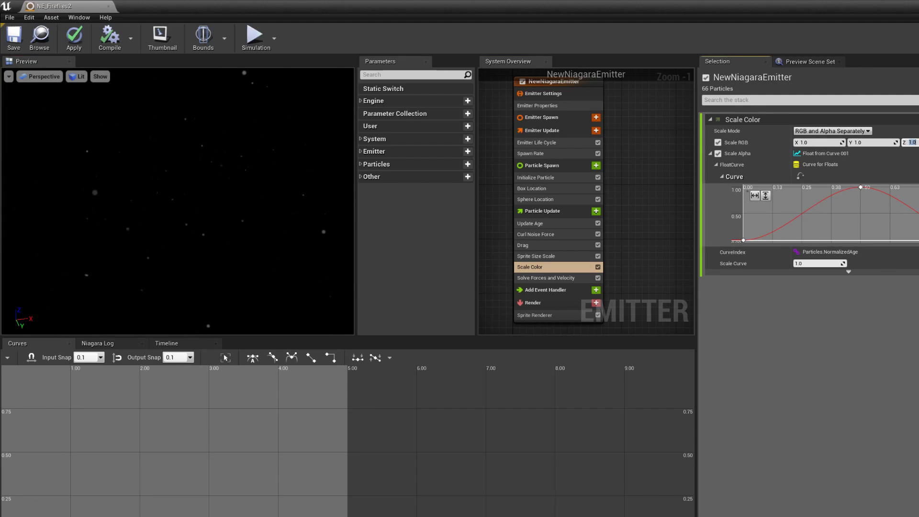
text(5)
key(Return)
click(817, 142)
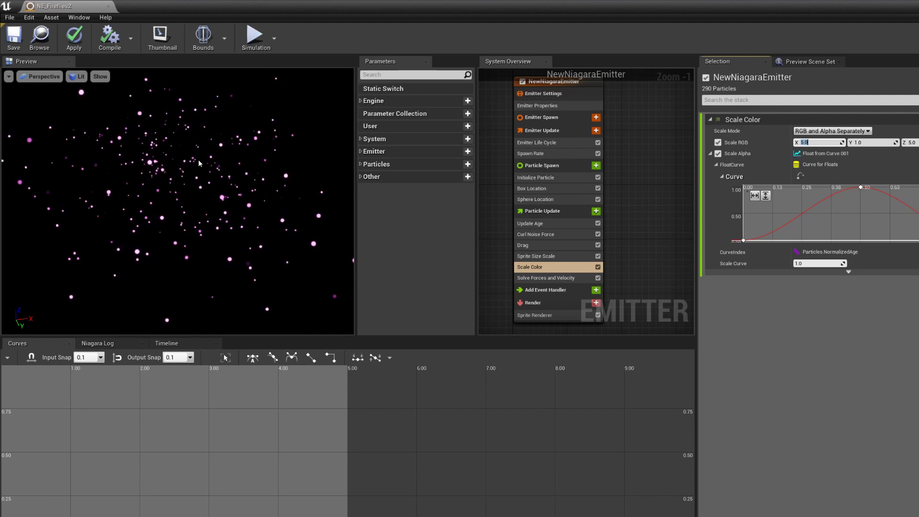
click(349, 199)
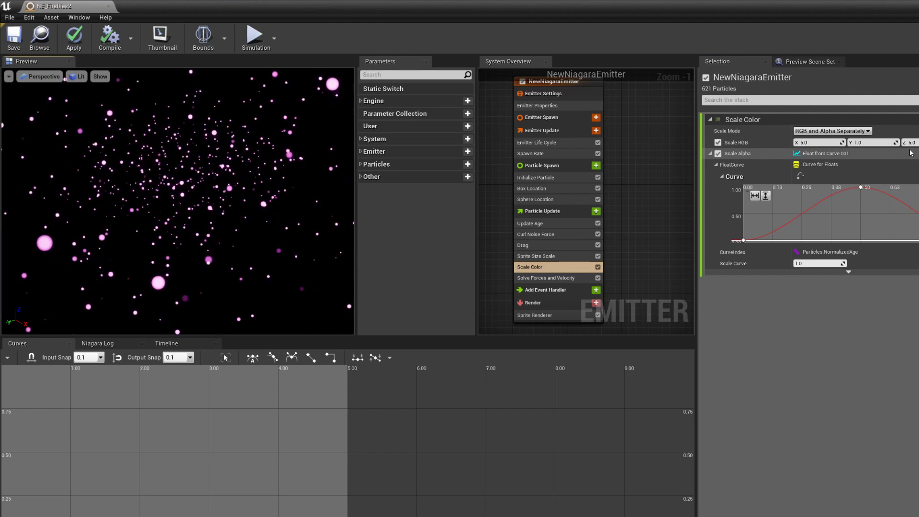
click(871, 142)
text(5)
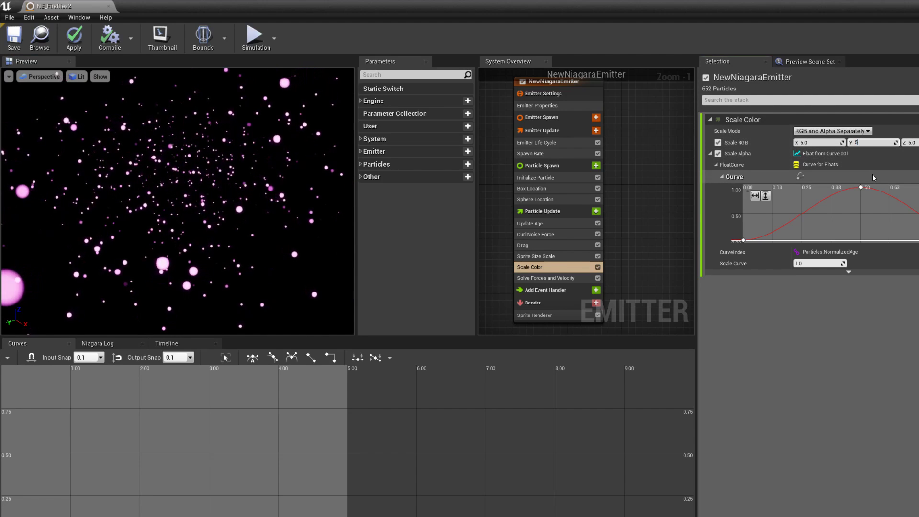
key(Return)
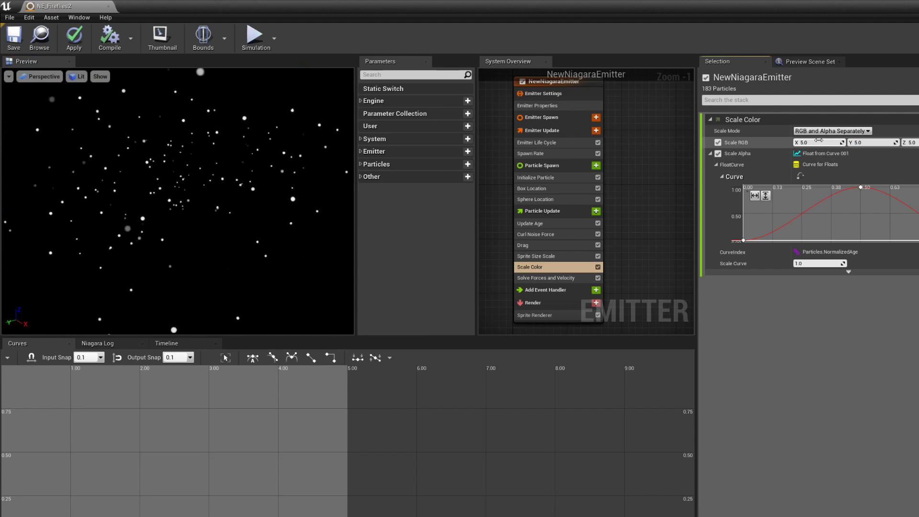
click(819, 143)
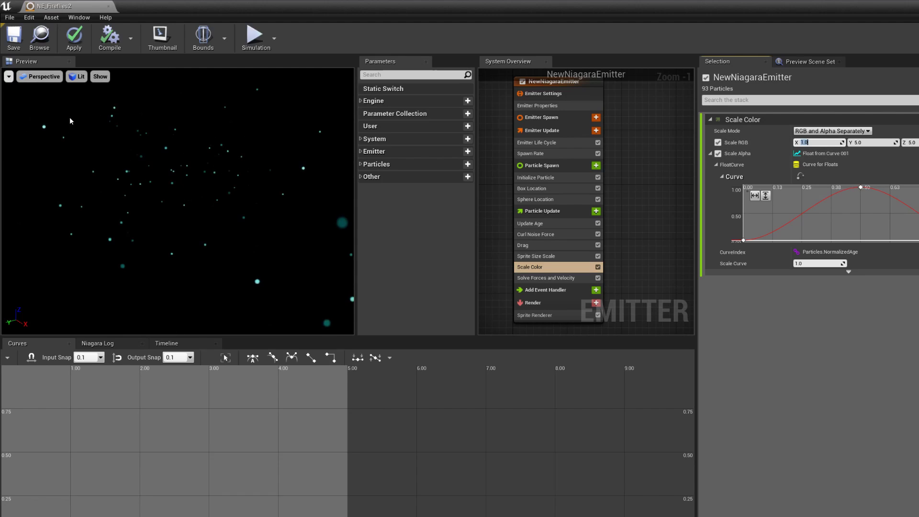
drag(237, 164, 213, 166)
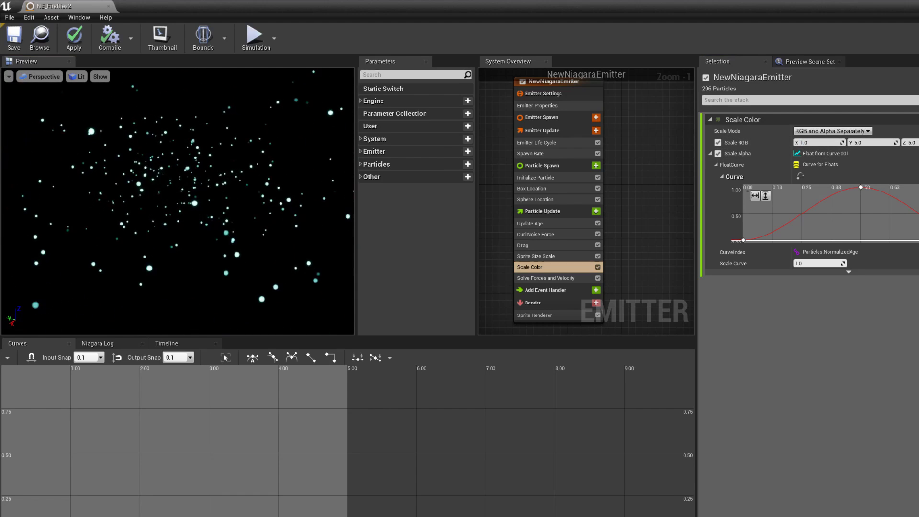
- Set the Scale RGB of the Scale Color module to X 5, Y 3 and Z 1
click(821, 143)
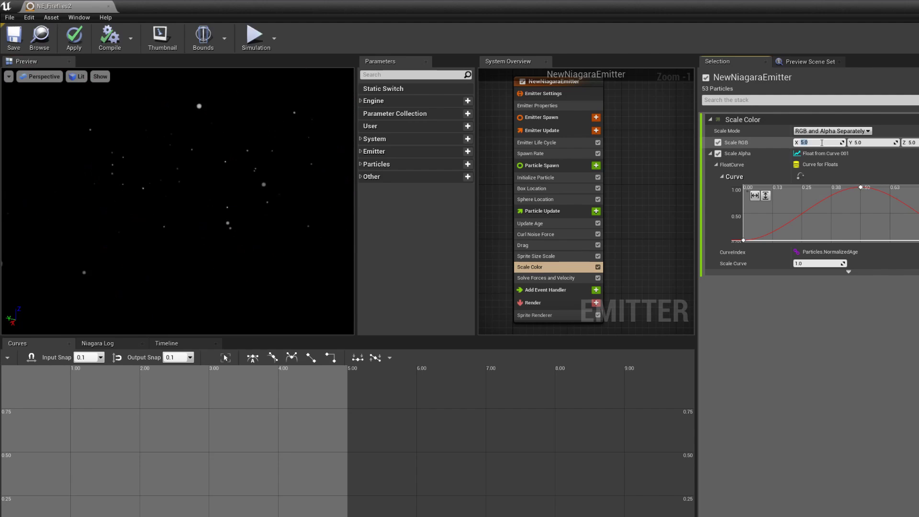
key(Tab)
key(Tab)
click(858, 142)
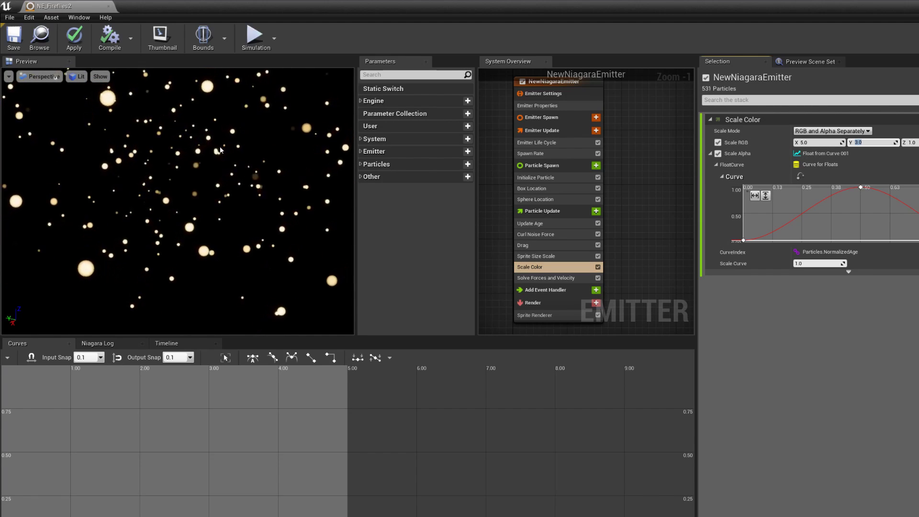
scroll(161, 171, down, 3)
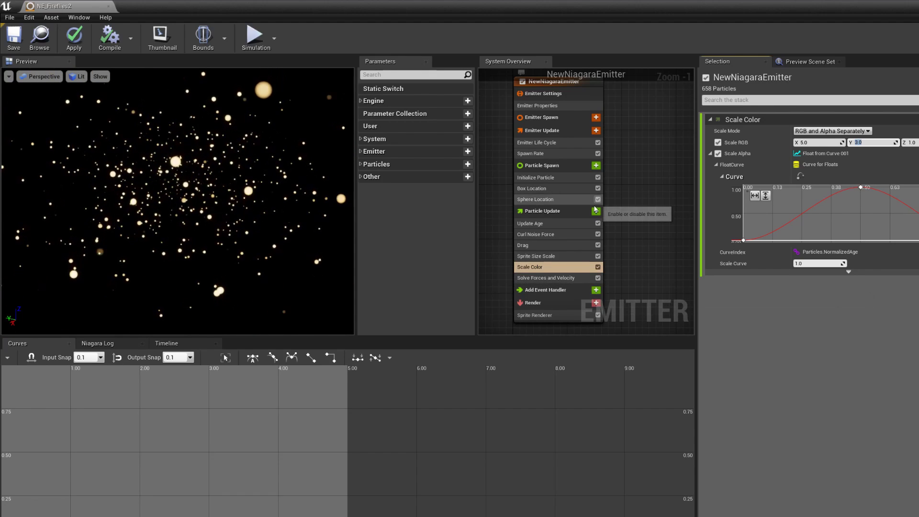
- Look over the Solve Forces and Velocity module and the Sprite Renderer settings
click(569, 269)
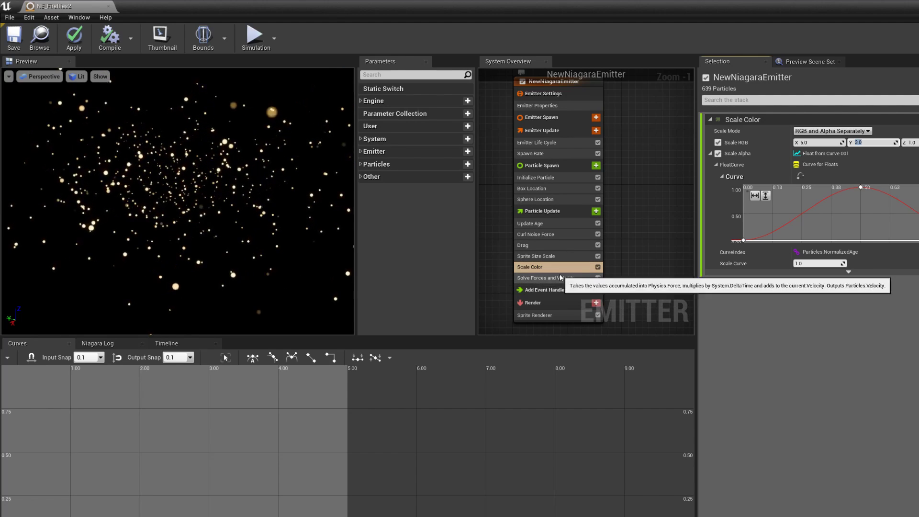
click(551, 277)
click(560, 267)
click(553, 278)
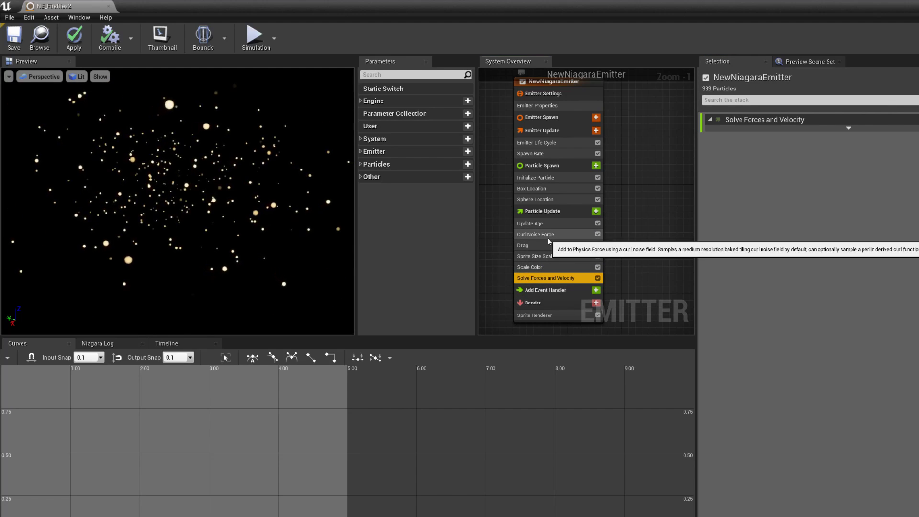
click(547, 317)
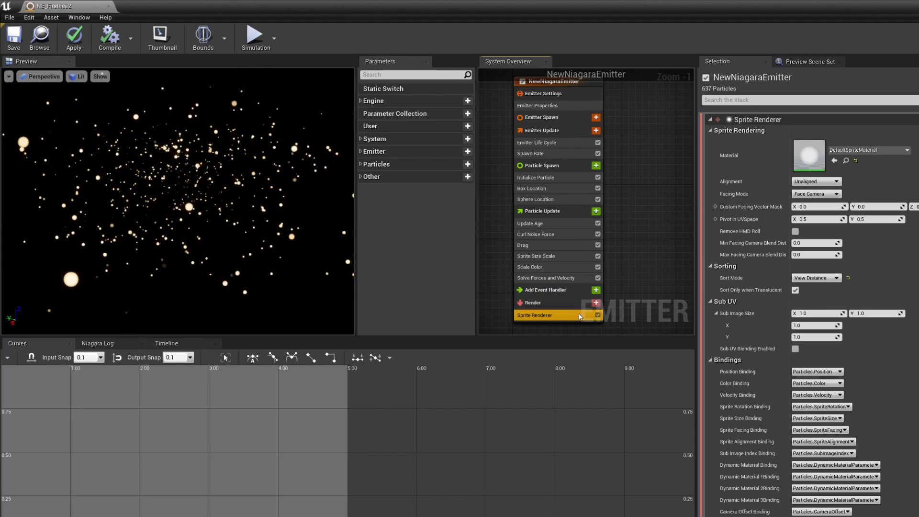
- Add a Light Renderer to the emitter's Render group and open its settings
click(596, 304)
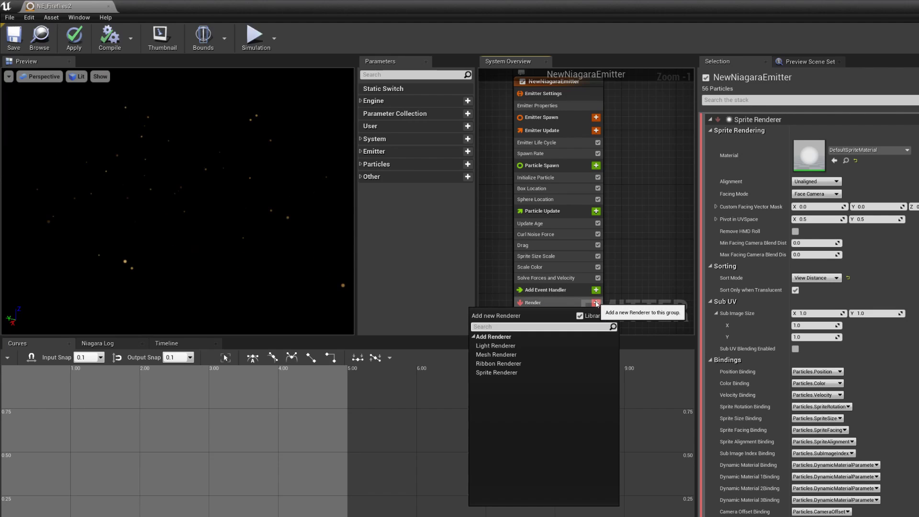
click(494, 347)
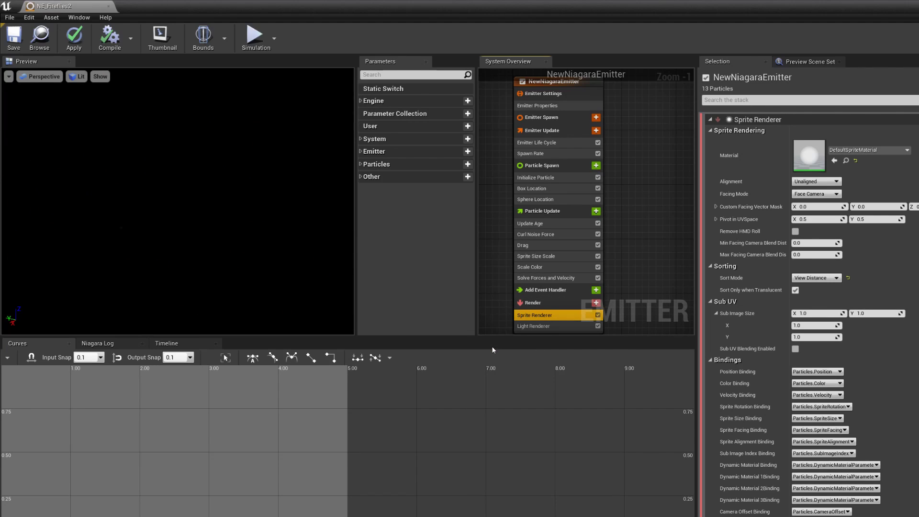
click(561, 325)
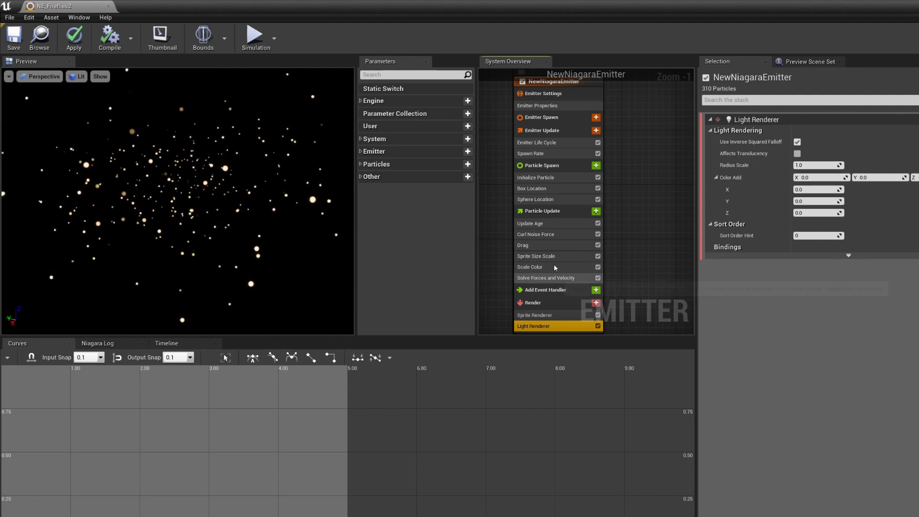
- Add a Particles Light Radius parameter module to the Particle Update group
click(596, 210)
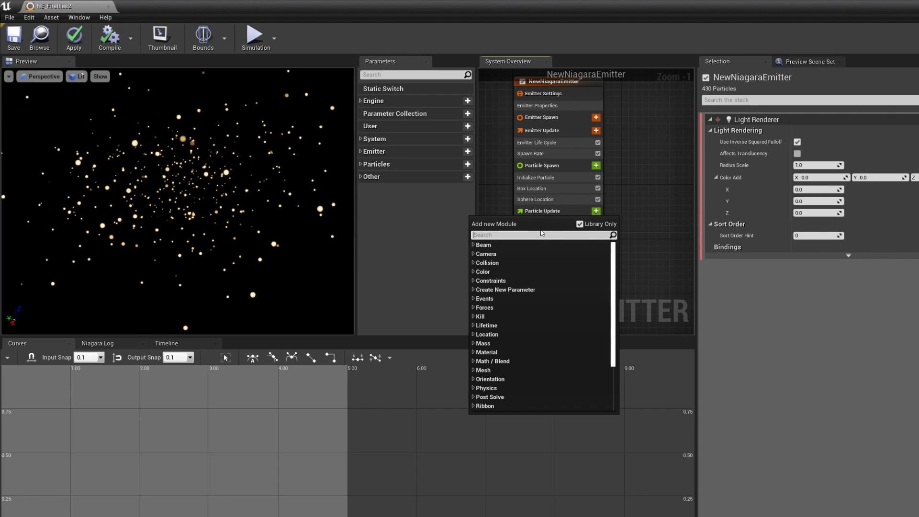
text(ad)
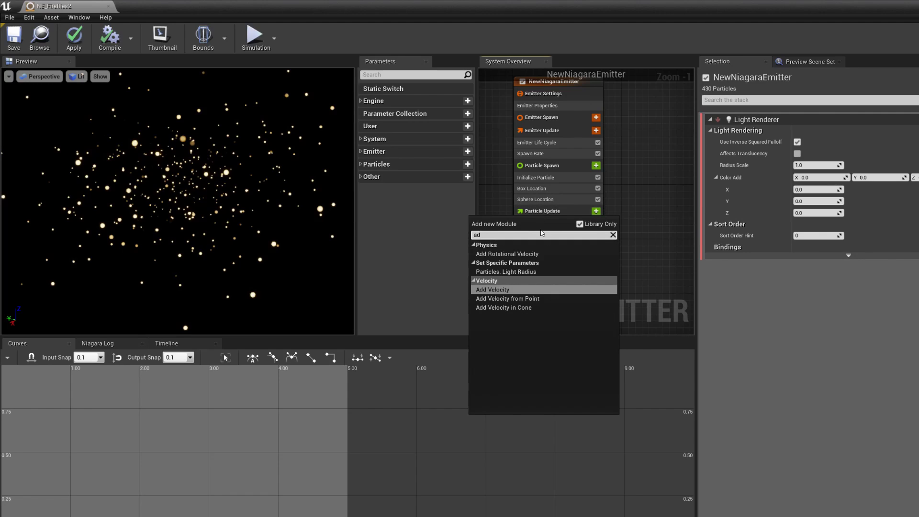
click(544, 269)
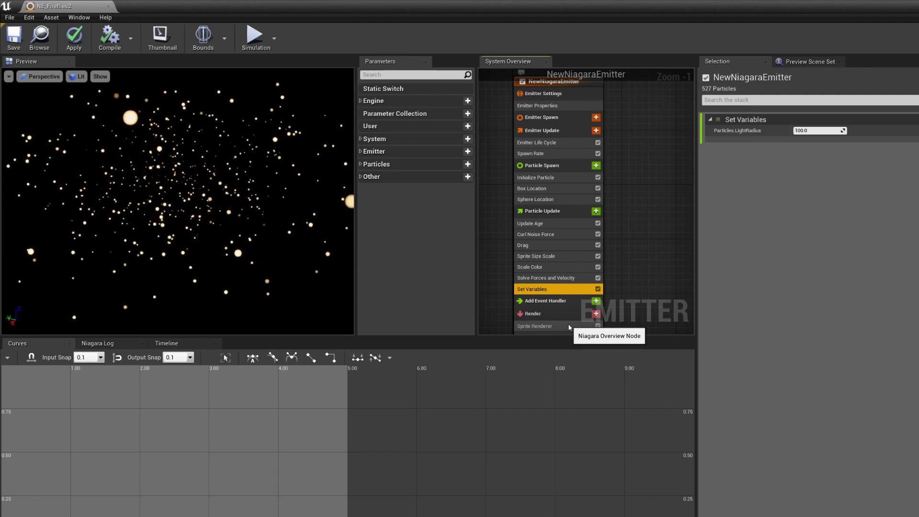
- Set the Particles LightRadius to 20 and save the NE_Fireflies2 emitter
click(802, 131)
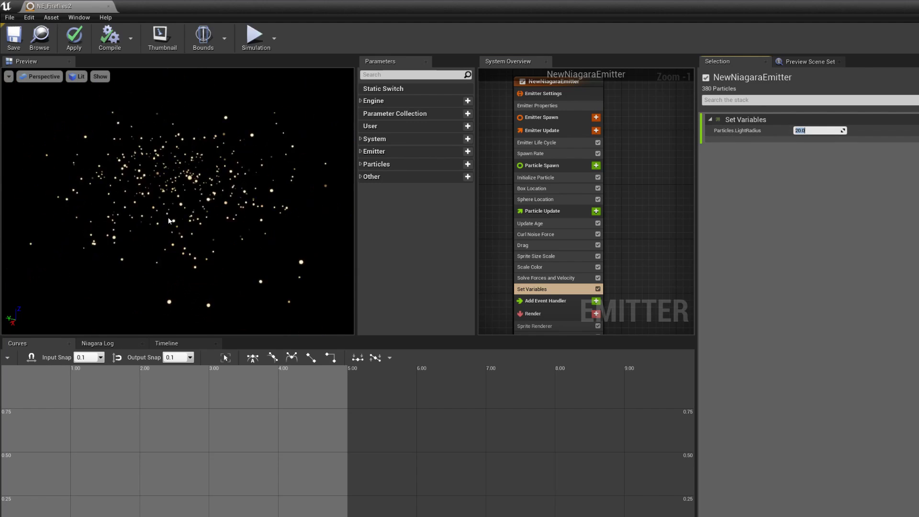
click(14, 37)
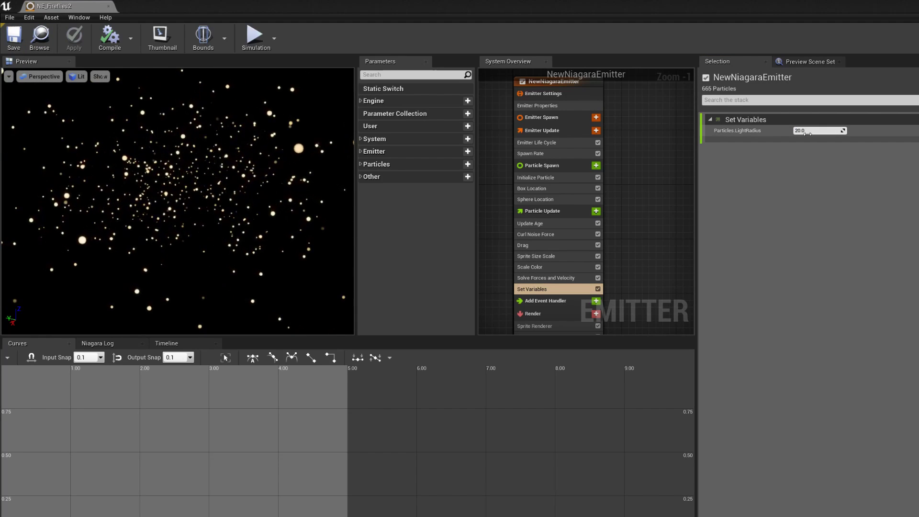
scroll(645, 199, up, 1)
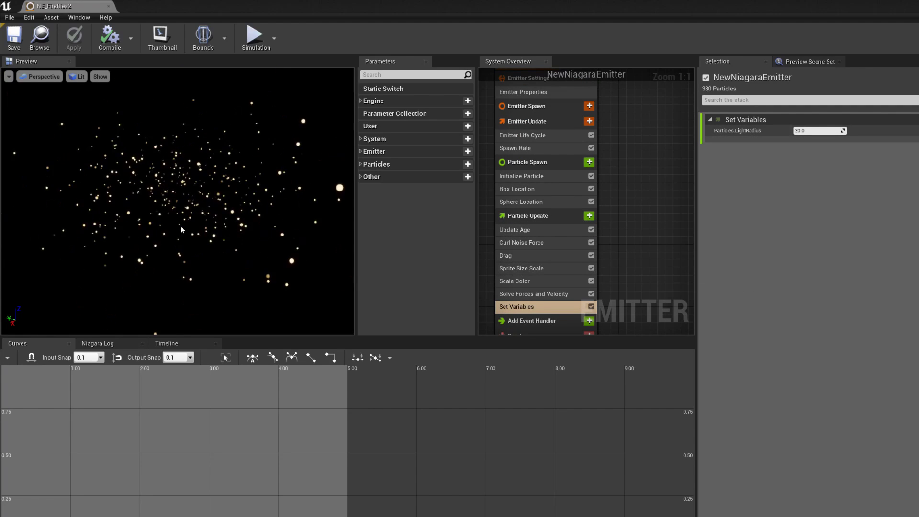
- Shrink the emitter editor window and move it to uncover the Content Browser
click(915, 4)
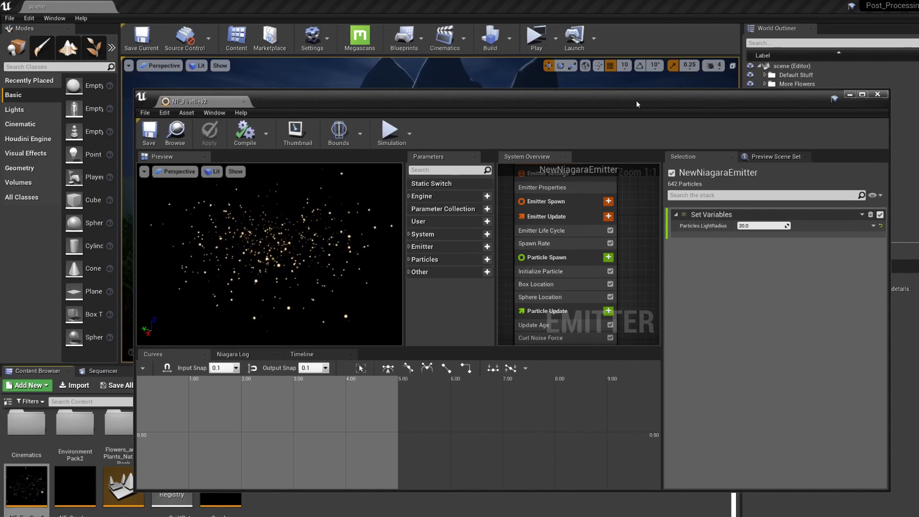
drag(636, 101, 691, 109)
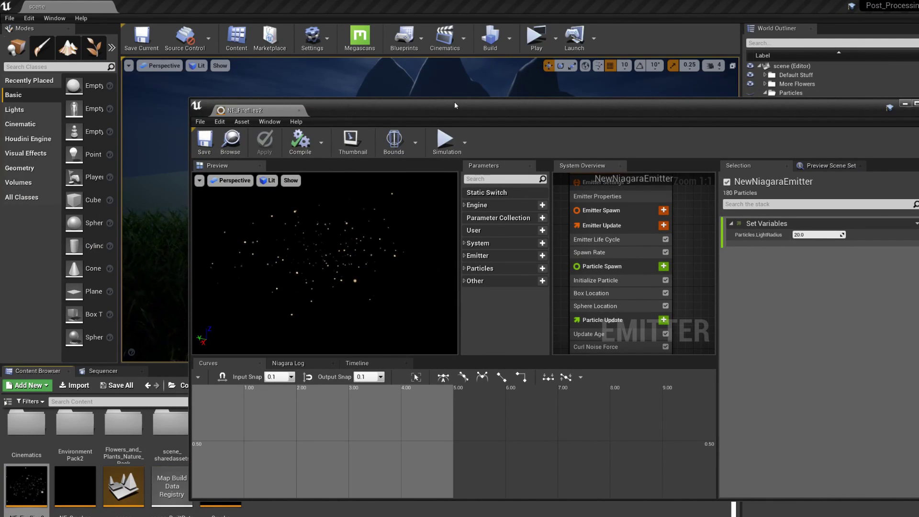
drag(316, 105, 308, 53)
- Create a Niagara System named NS_Fireflies2 from the NE_Fireflies2 emitter and open it
right_click(271, 187)
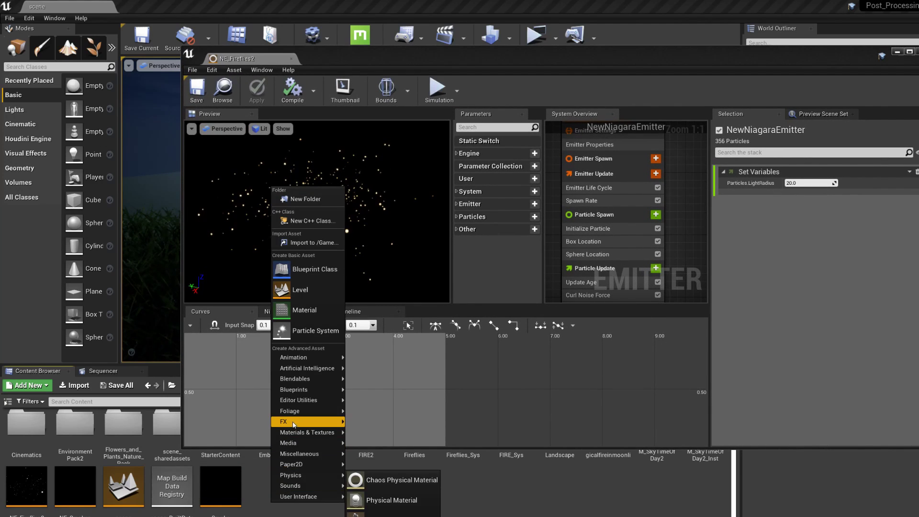
mouse_move(293, 422)
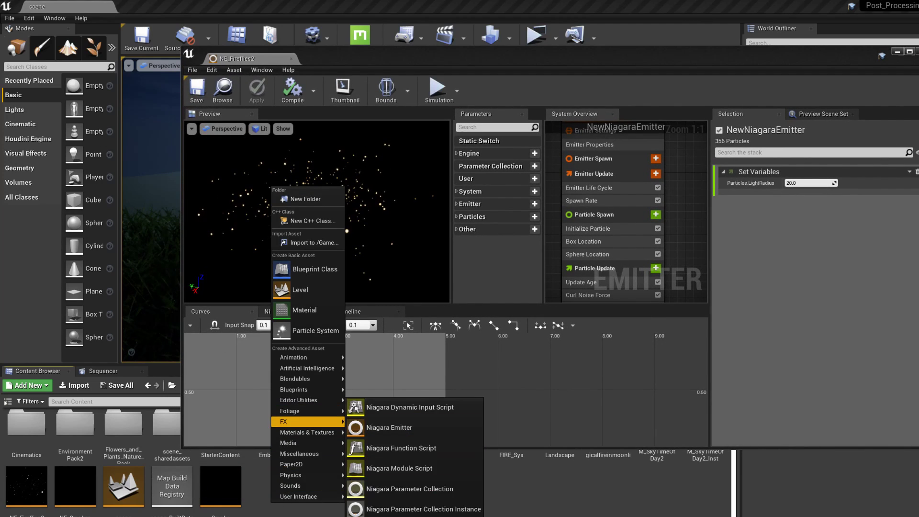
click(397, 509)
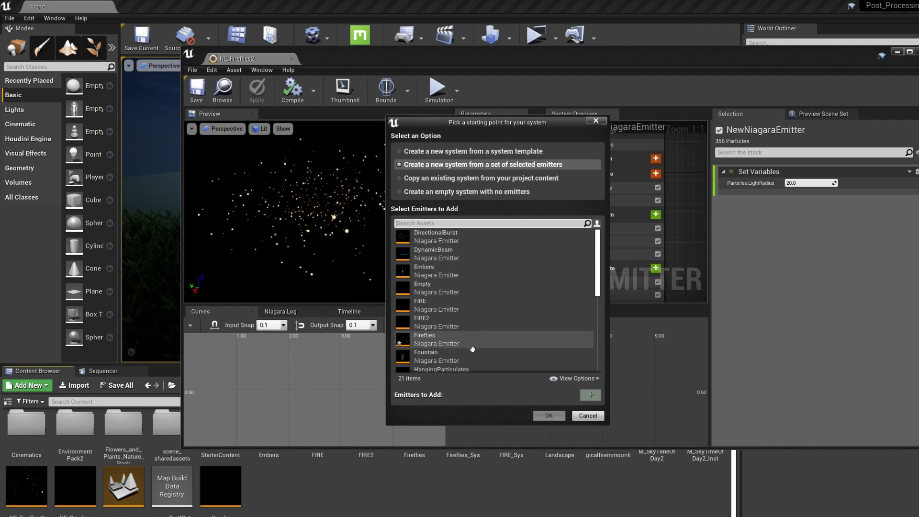
scroll(475, 326, down, 5)
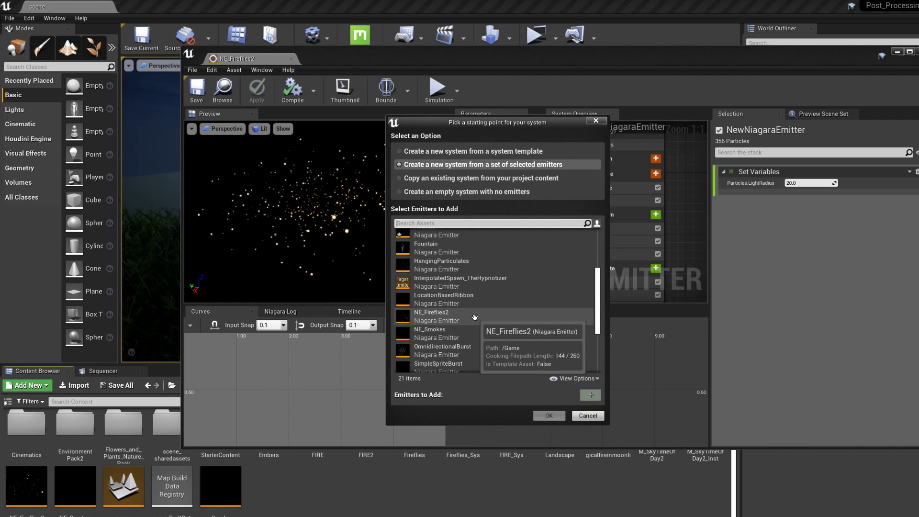
click(475, 318)
click(597, 395)
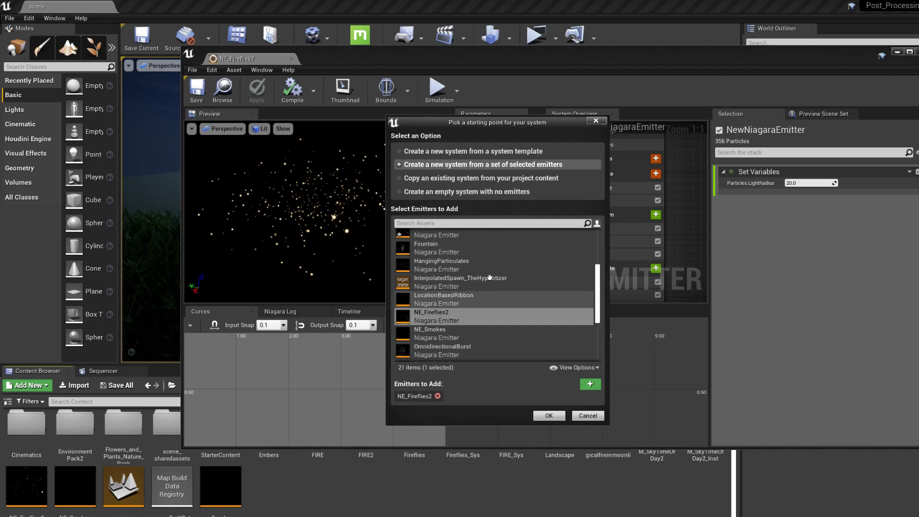
click(575, 367)
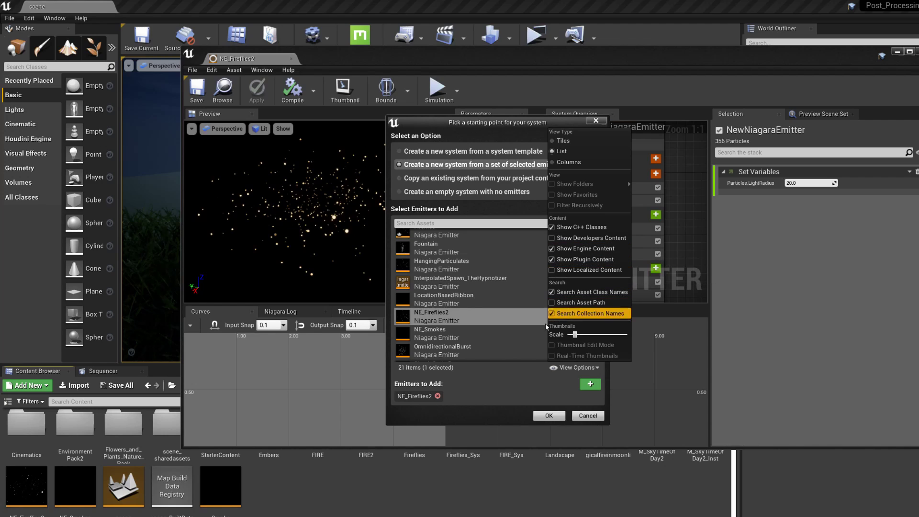
click(484, 385)
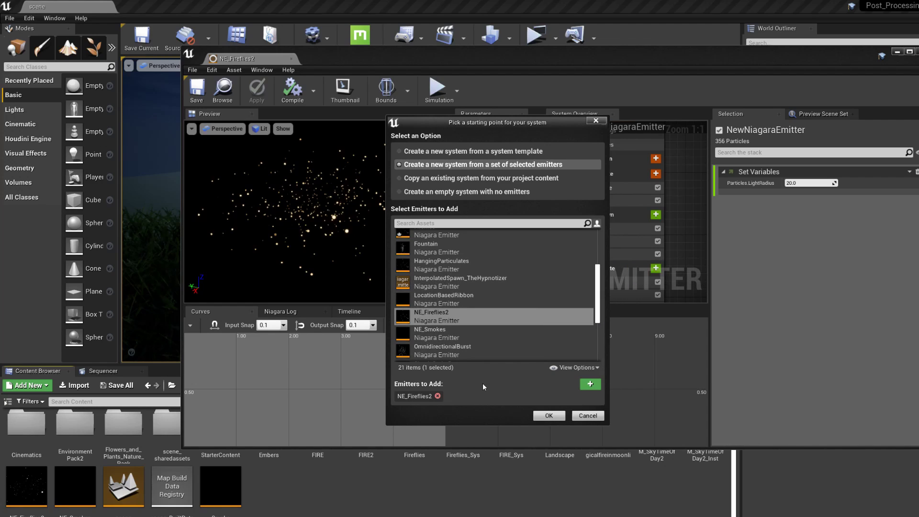
click(549, 416)
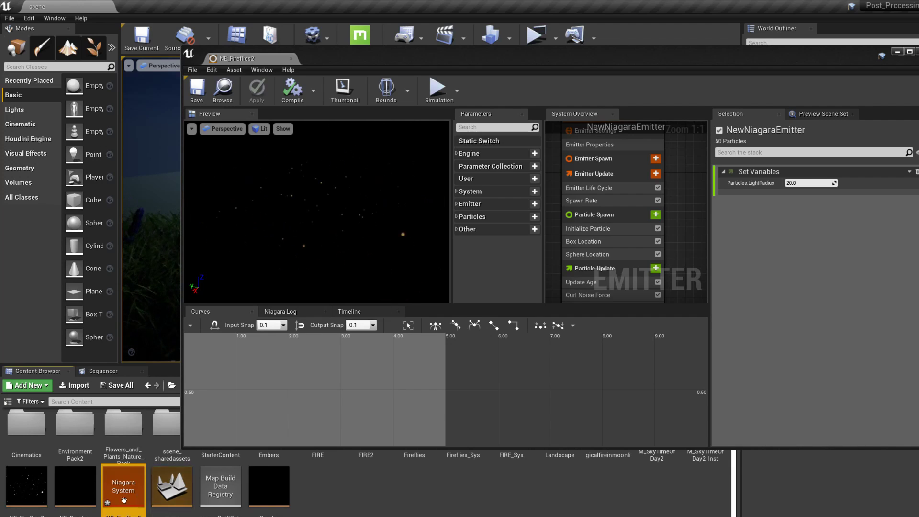
double_click(124, 500)
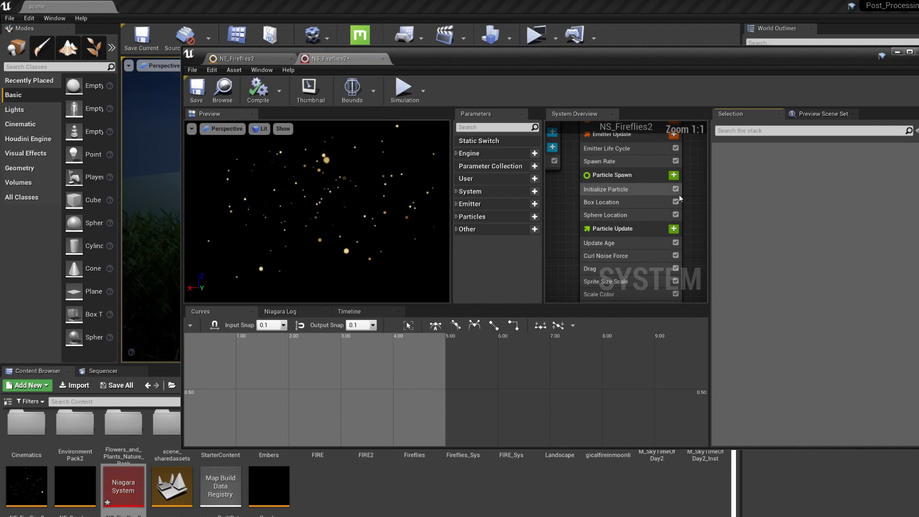
- Look through the existing emitters that can be added to the NS_Fireflies2 system graph
scroll(679, 198, down, 3)
right_click(692, 192)
mouse_move(710, 206)
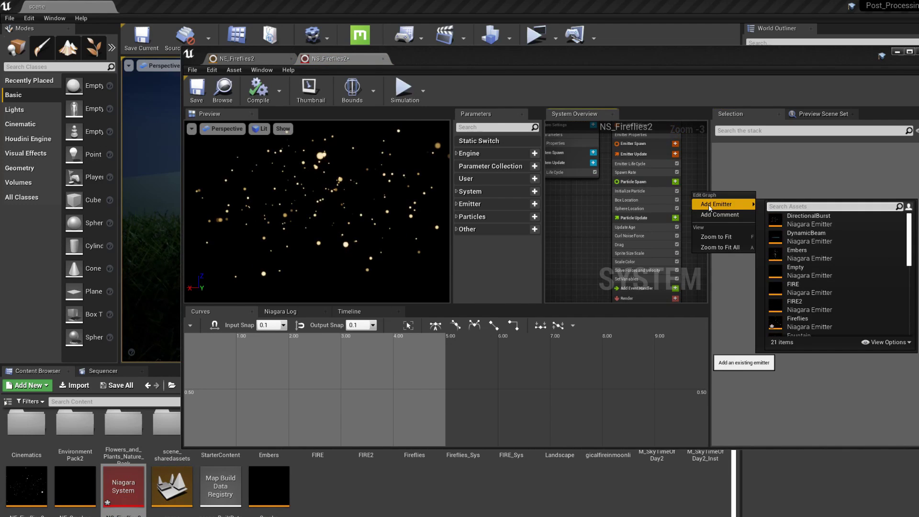
scroll(839, 261, down, 3)
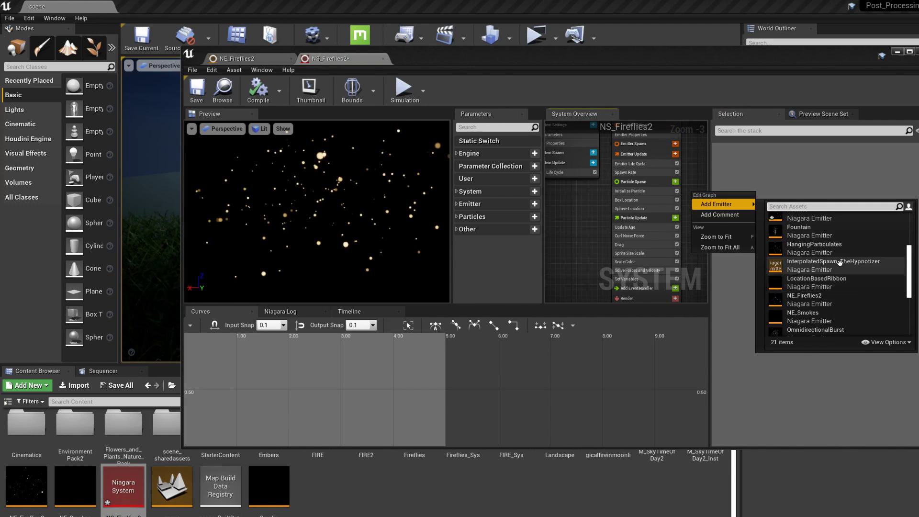
click(565, 255)
- Maximize the system editor, bring the whole NE_Fireflies2 emitter node into view and save the NS_Fireflies2 system
click(910, 51)
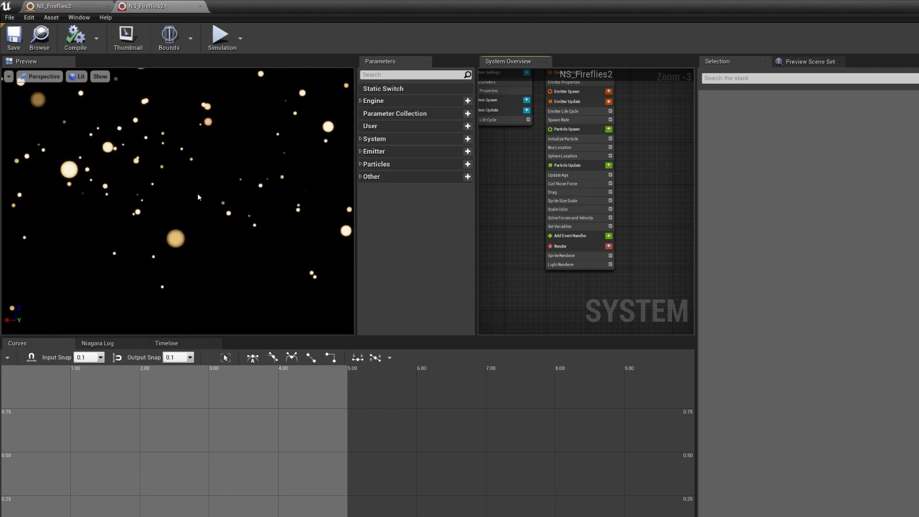
scroll(198, 195, down, 5)
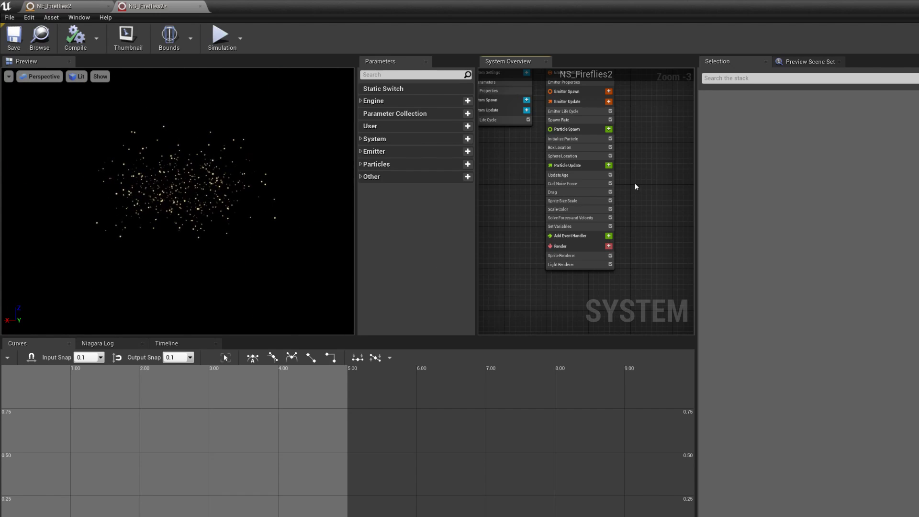
mouse_move(638, 170)
right_down()
mouse_move(640, 211)
mouse_move(630, 181)
right_up()
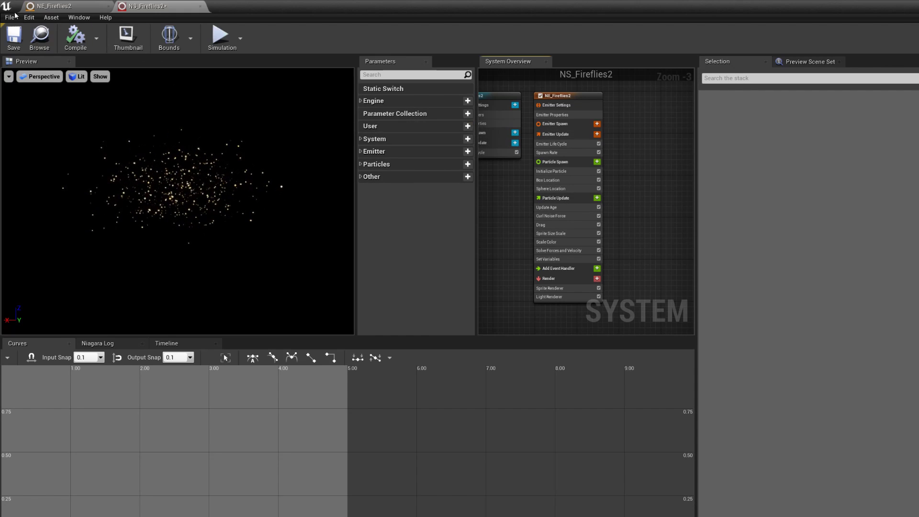
click(12, 43)
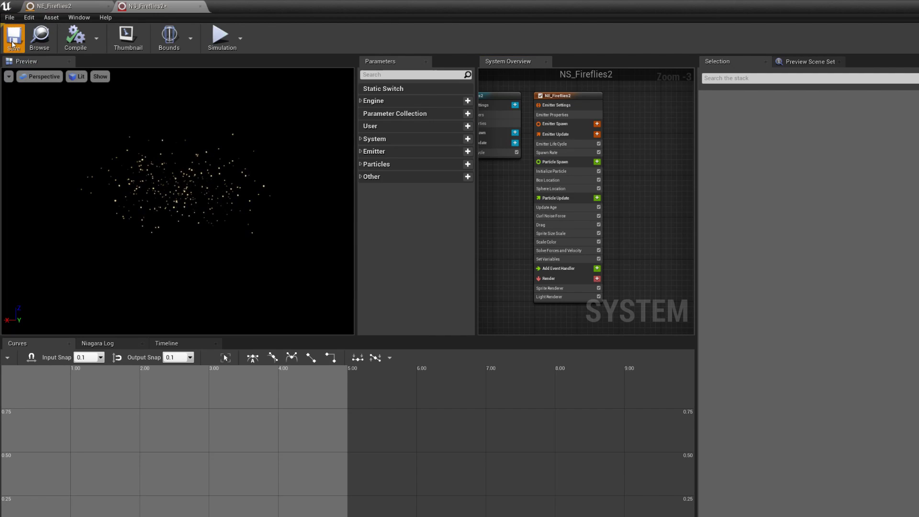
- Select the NE_Fireflies2 emitter node and minimize the Niagara editor window to return to the level
click(567, 97)
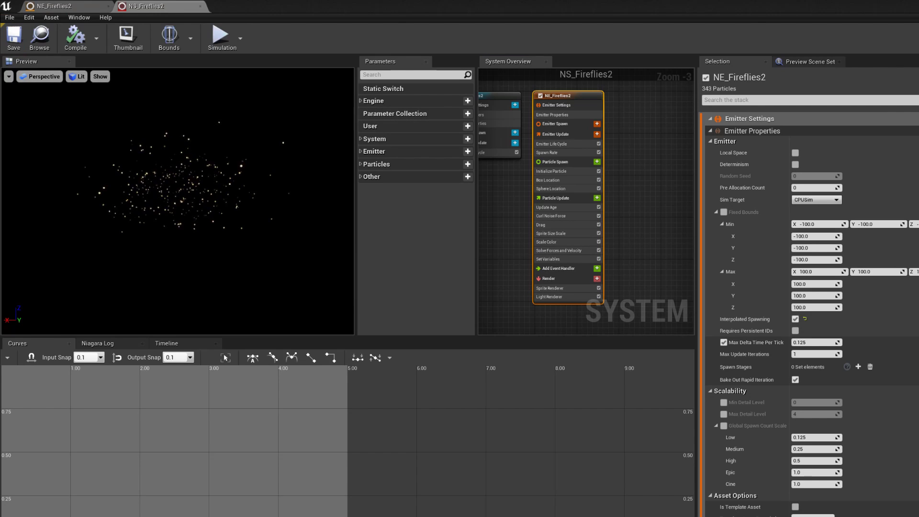
double_click(651, 7)
drag(651, 74, 584, 222)
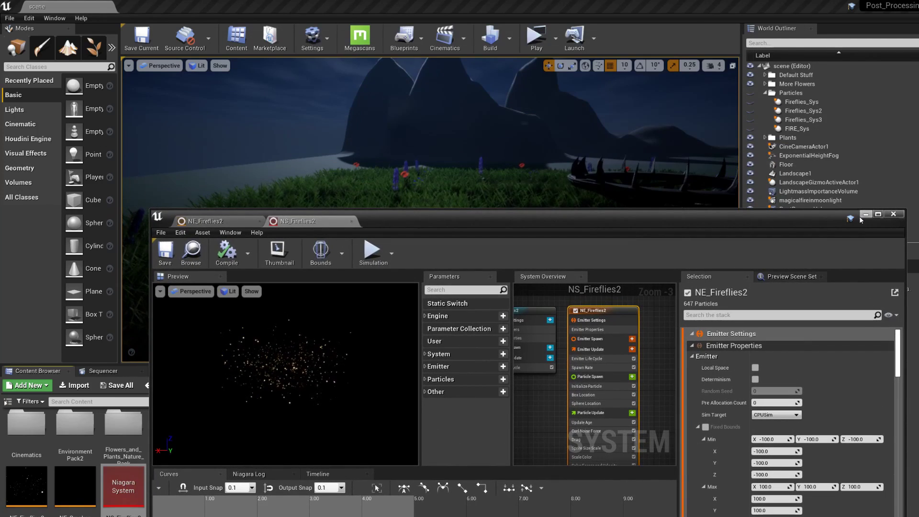
click(864, 215)
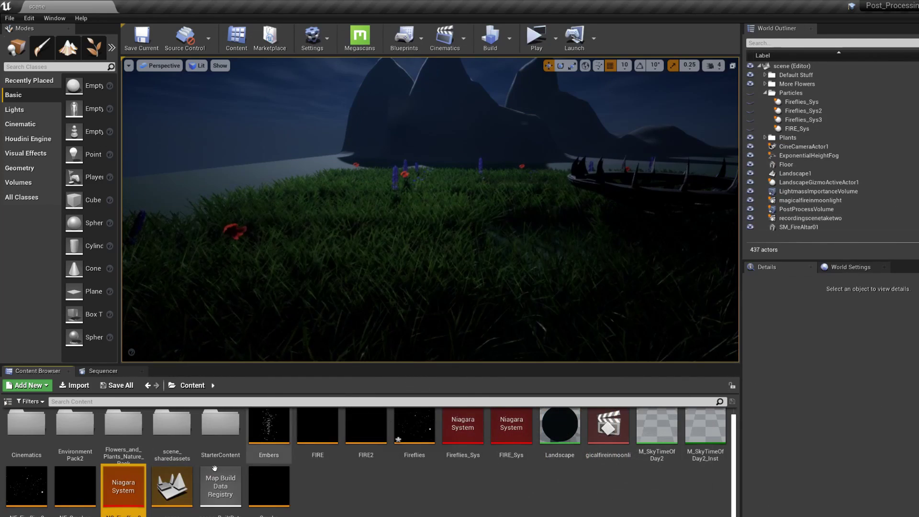
- Place the NS_Fireflies2 system on the grass at about X 960, Y 910 and file it in the outliner's Particles folder
click(397, 243)
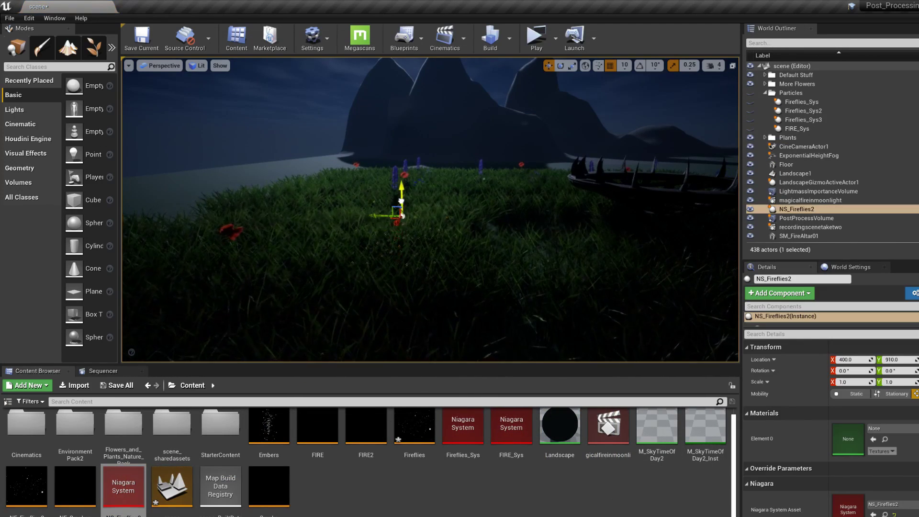
drag(401, 201, 350, 251)
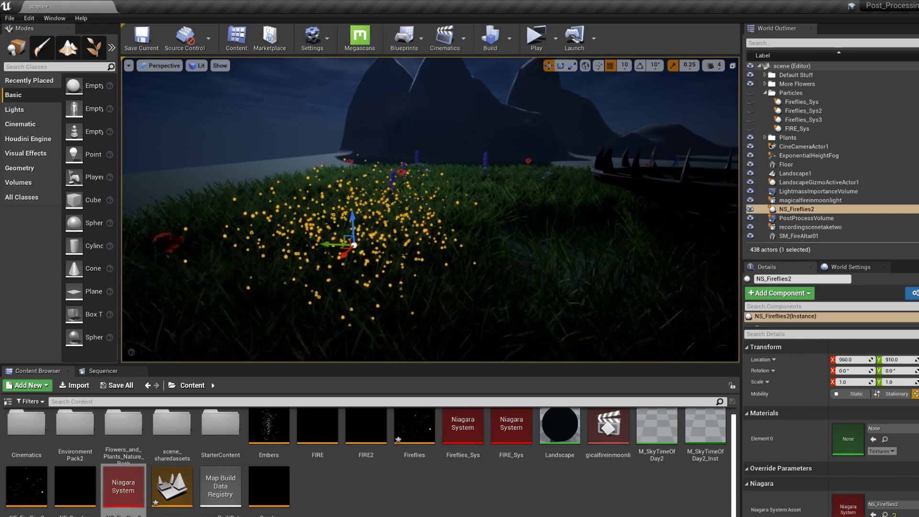
drag(795, 209, 790, 103)
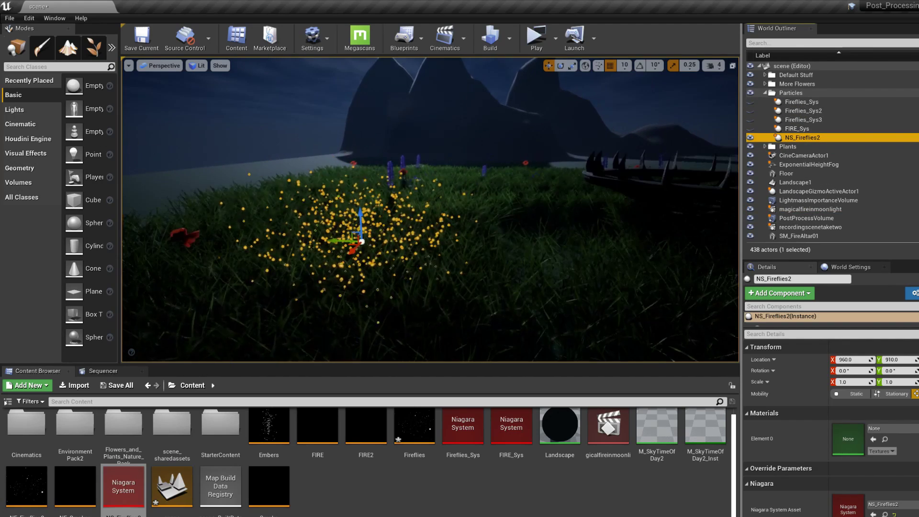
key(Escape)
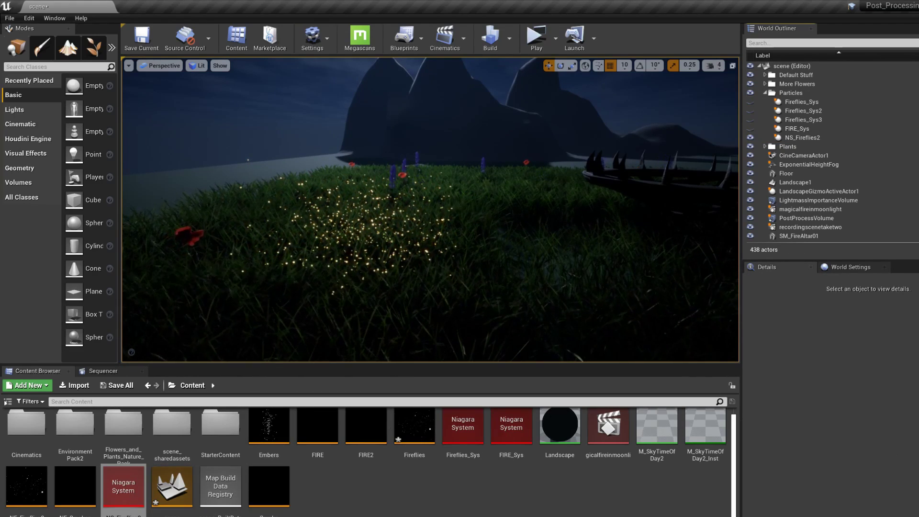
- Reopen NS_Fireflies2 and examine its emitter's Spawn Rate, Emitter Life Cycle and Emitter Properties settings
double_click(120, 493)
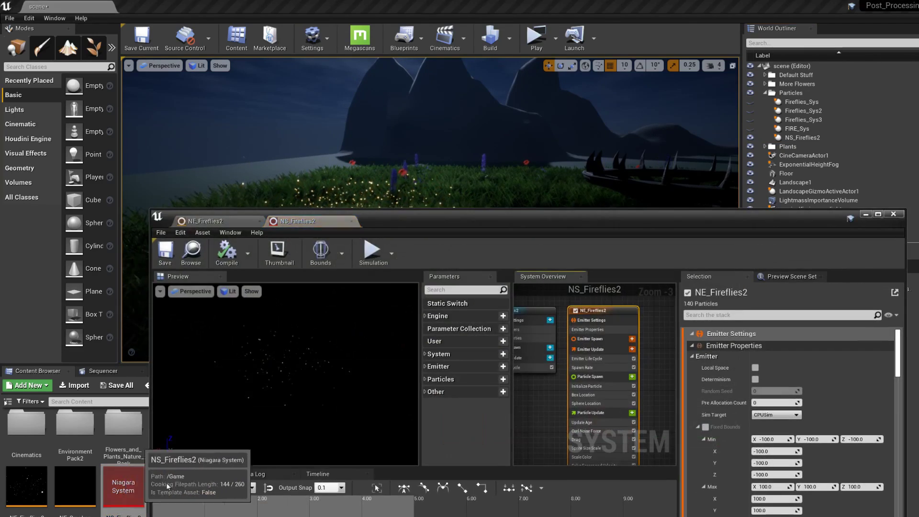
drag(449, 231, 451, 88)
scroll(660, 235, up, 3)
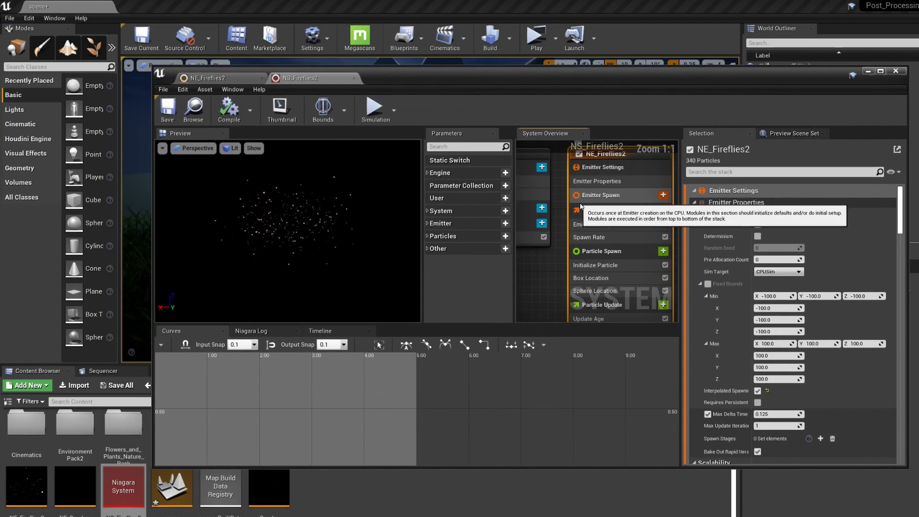
click(659, 237)
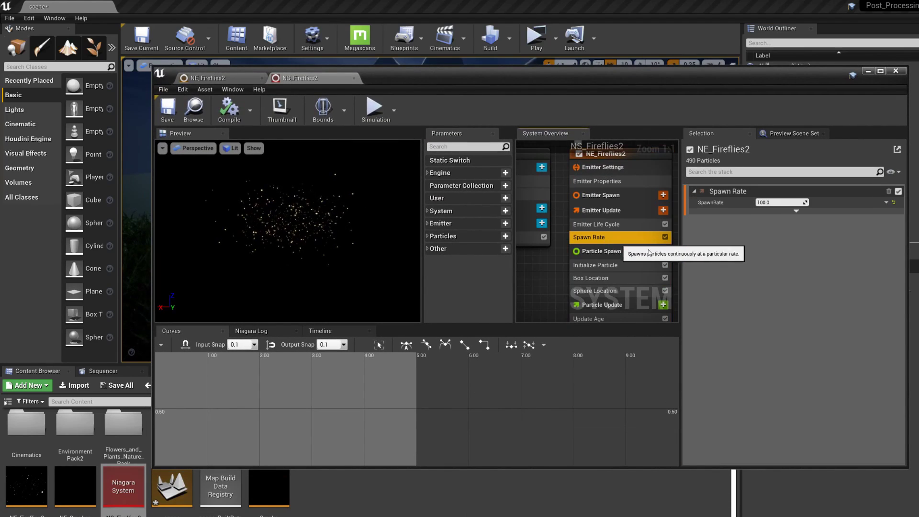
click(640, 225)
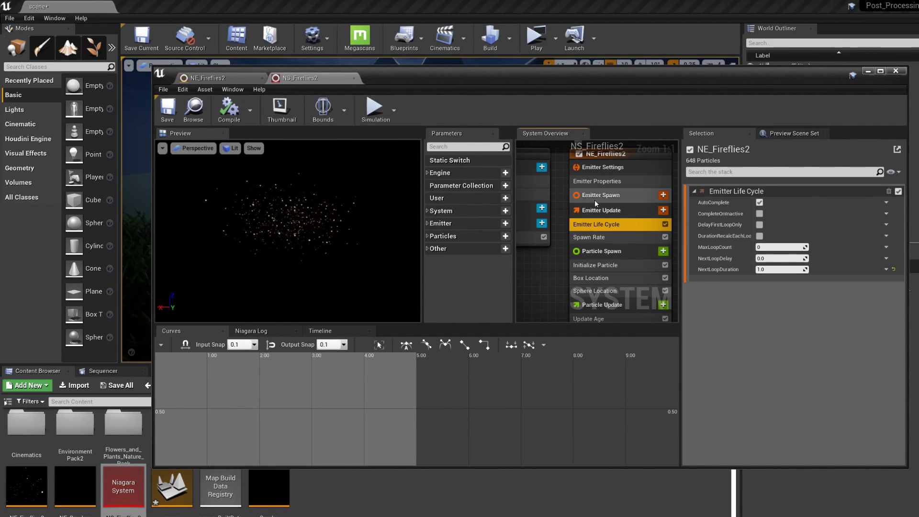
click(597, 181)
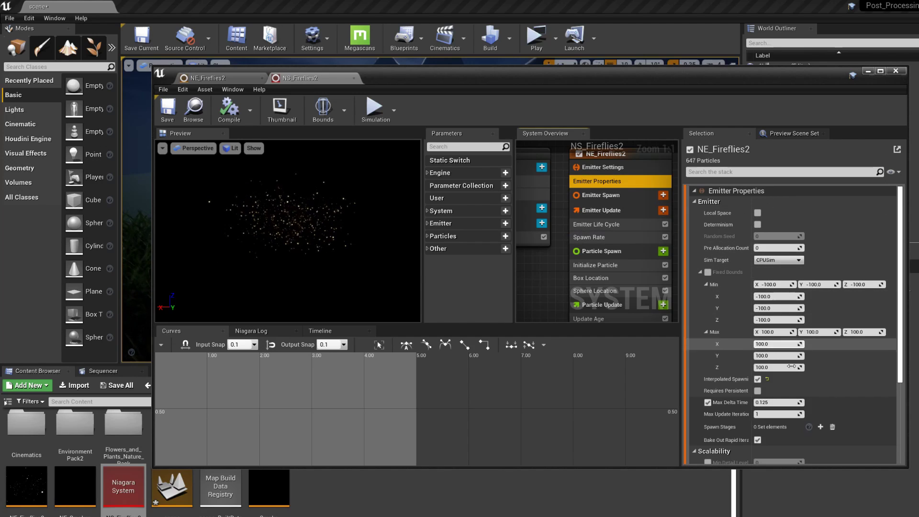
scroll(793, 383, down, 1)
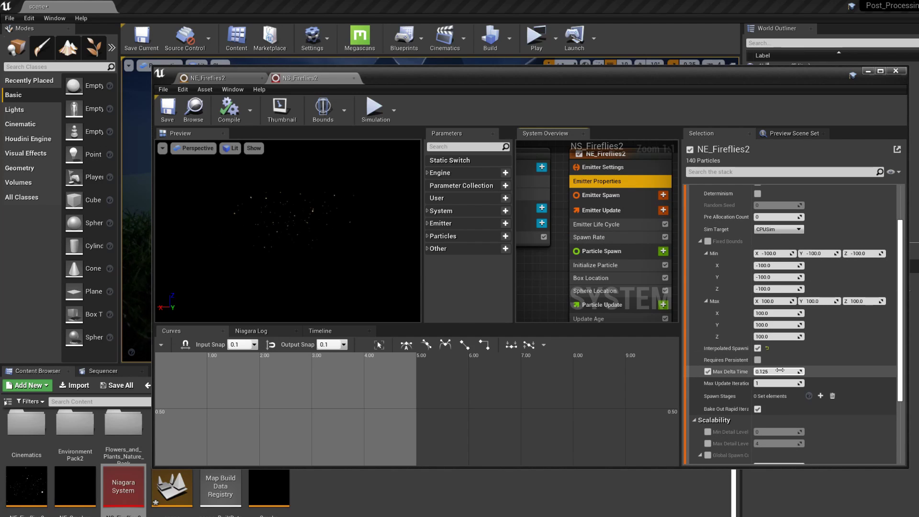
scroll(780, 370, down, 2)
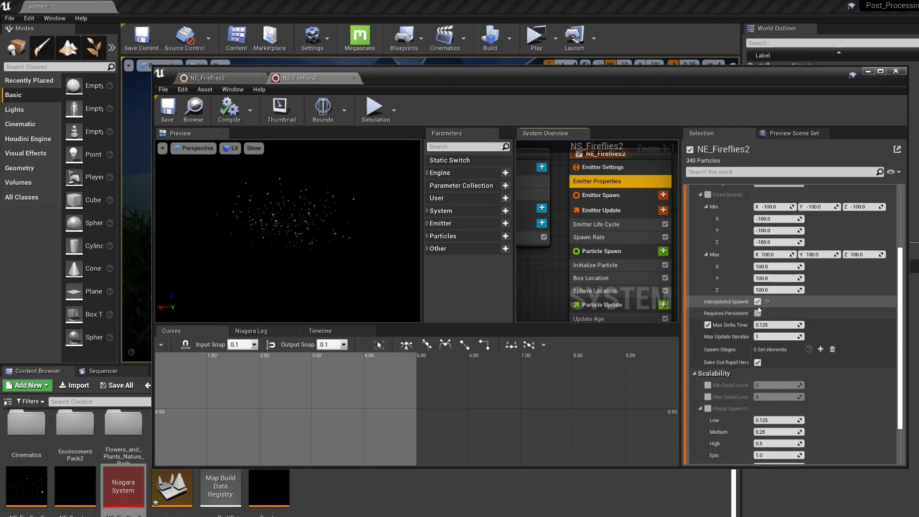
scroll(751, 330, down, 2)
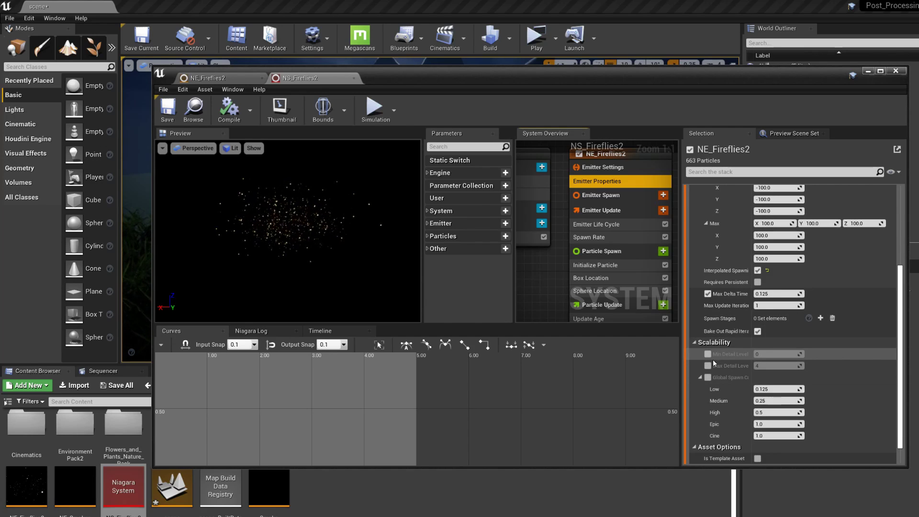
- In the emitter's Fixed Bounds values, set Max X and Y to 200 and Min X, Y and Z to 0
scroll(775, 346, up, 5)
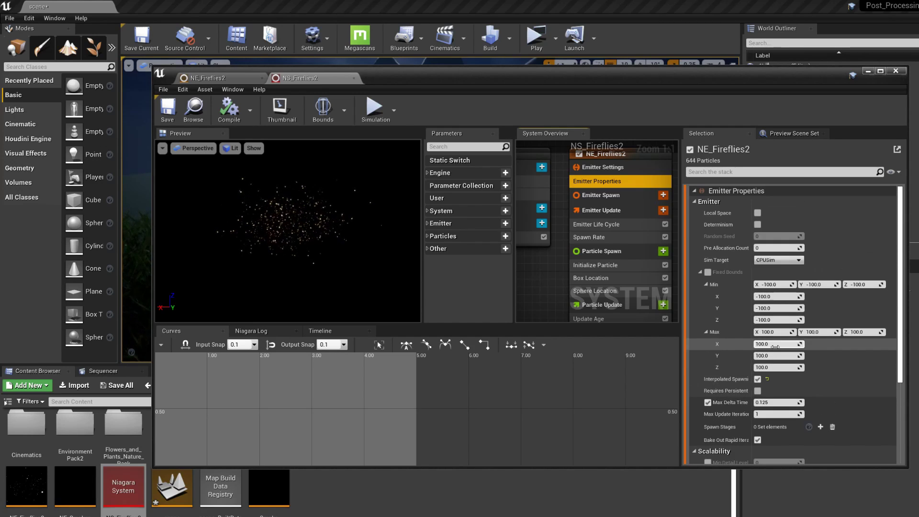
click(775, 344)
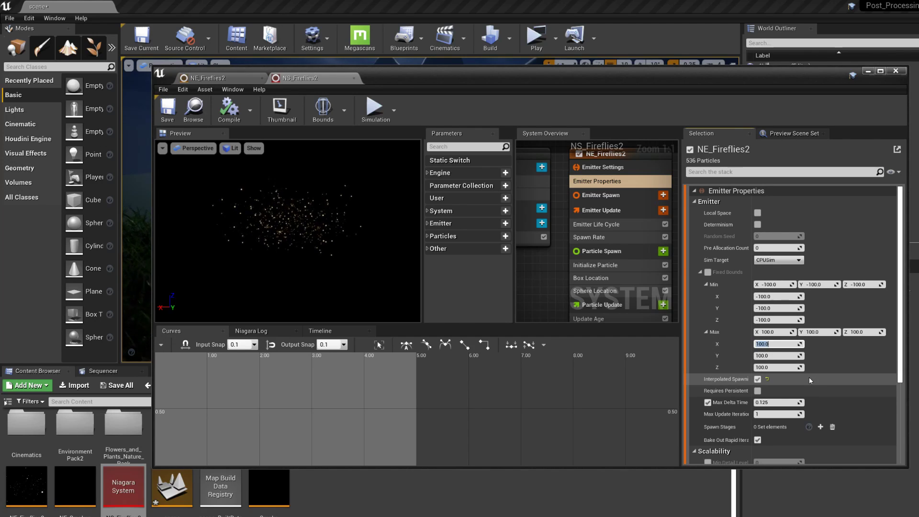
text(200)
key(Return)
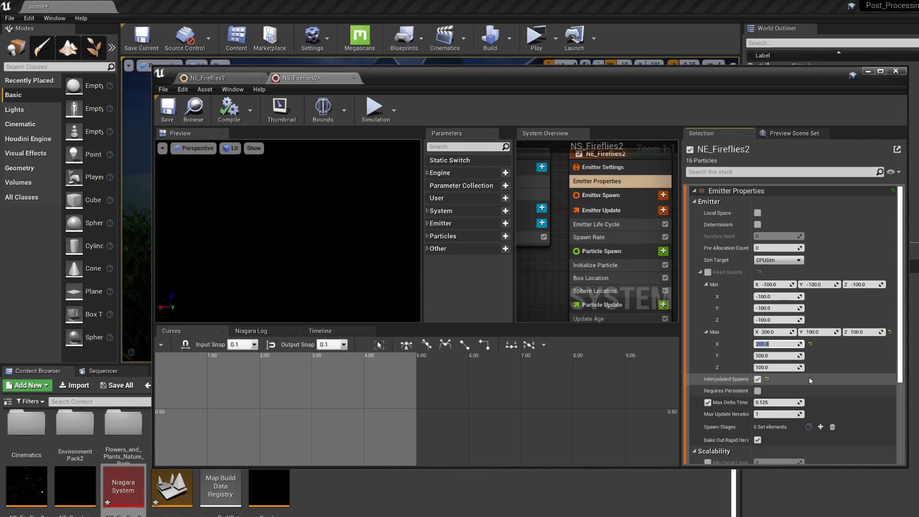
click(768, 356)
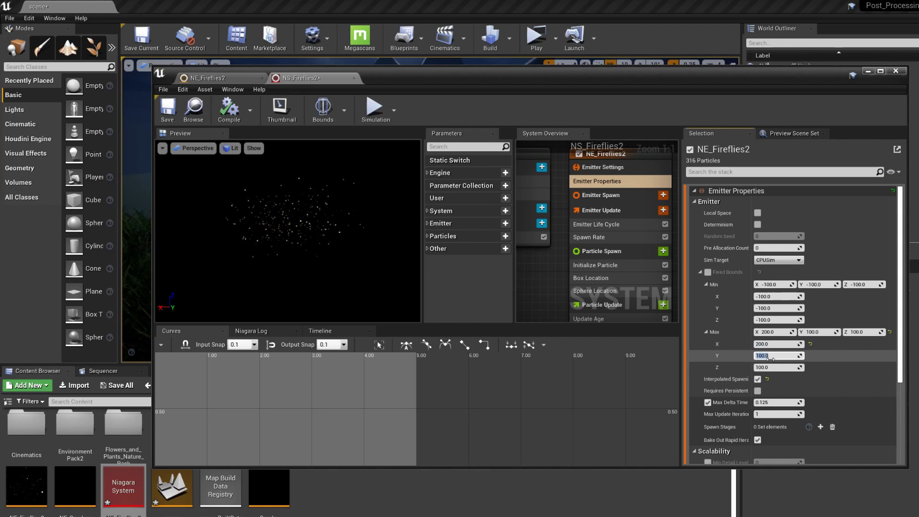
text(20)
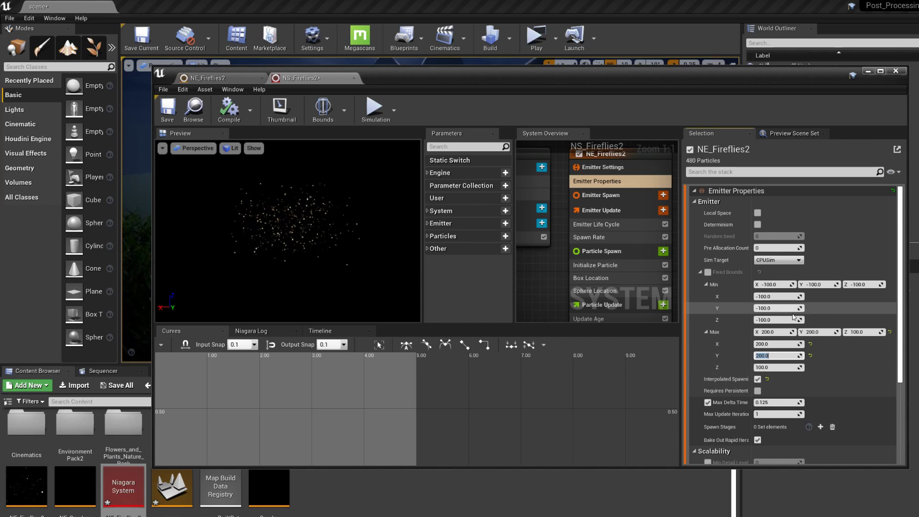
click(775, 296)
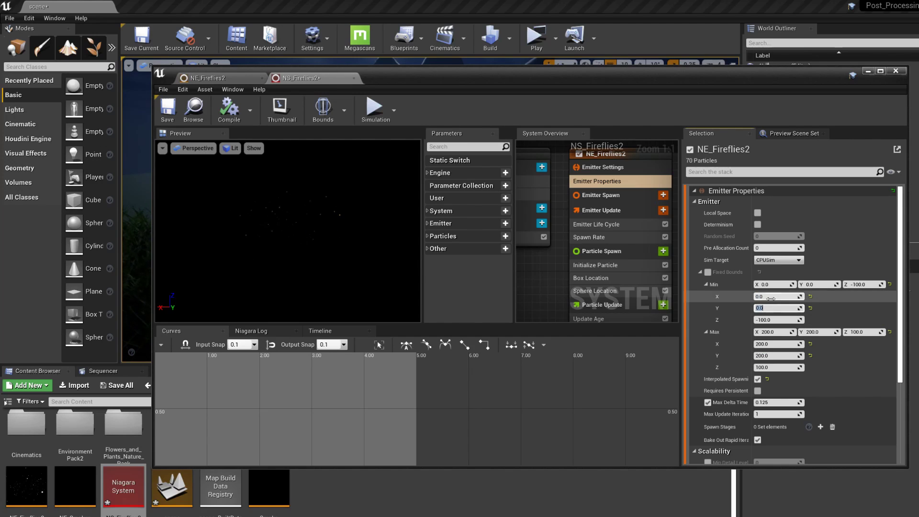
click(771, 319)
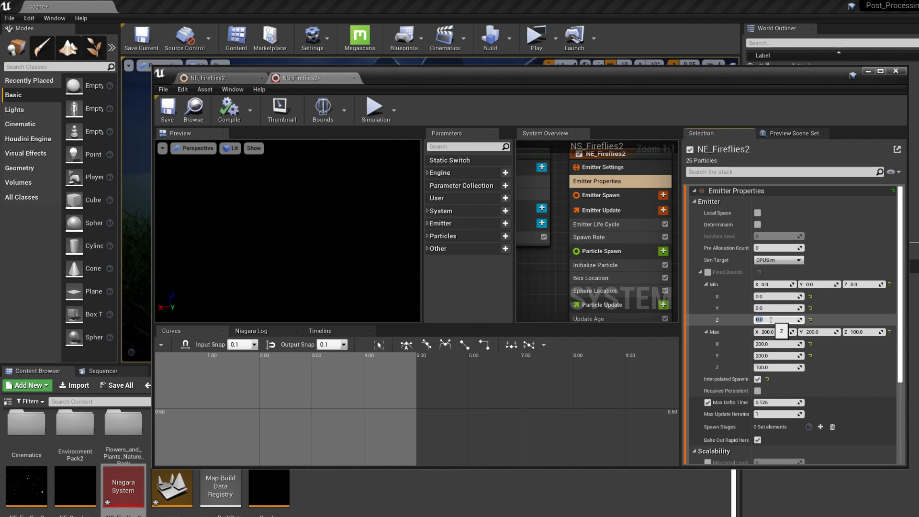
- Set the Box Location module's Box Size to X 600, Y 600, Z 150
click(594, 278)
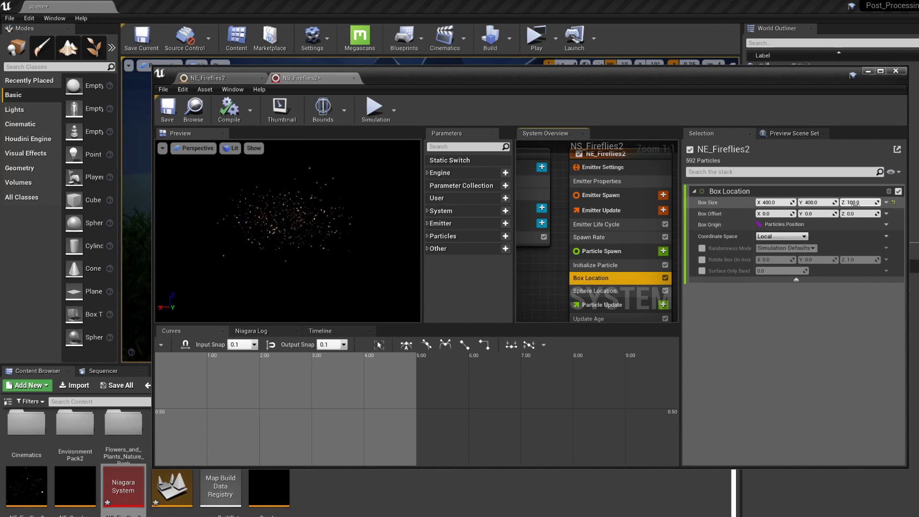
click(772, 203)
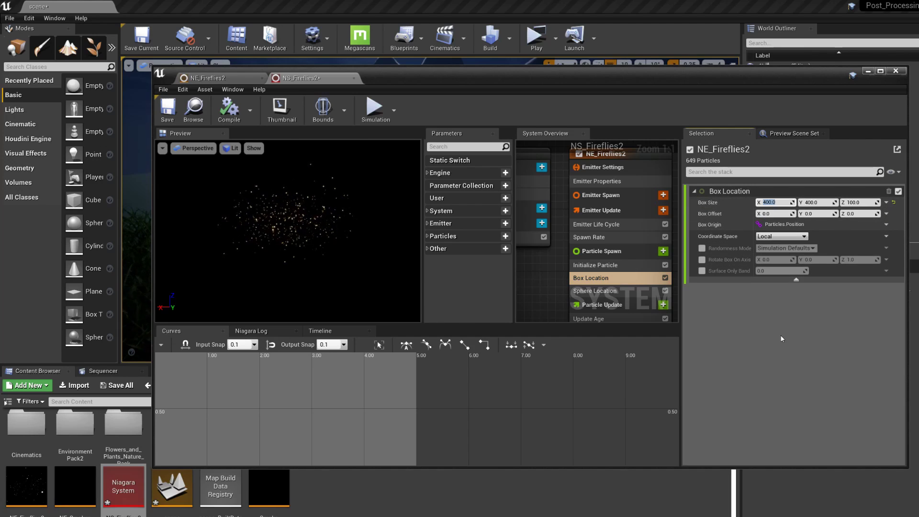
text(600)
key(Return)
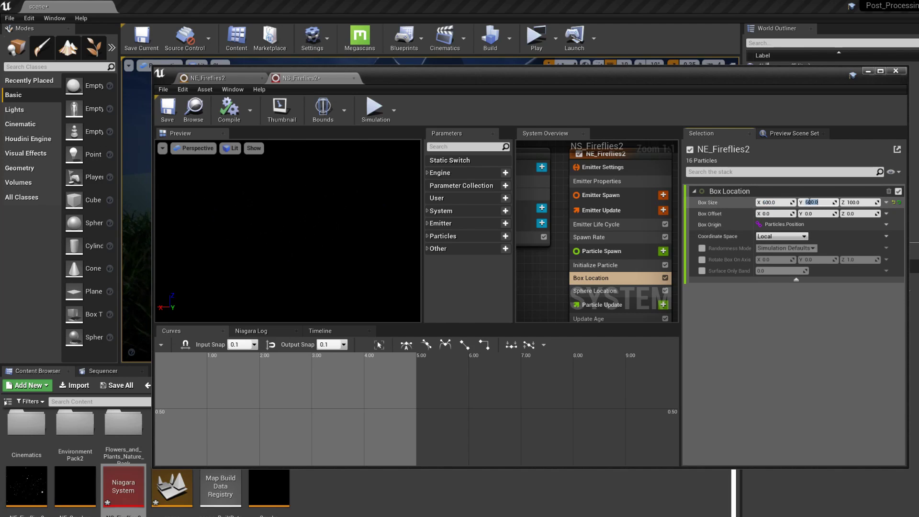
click(852, 202)
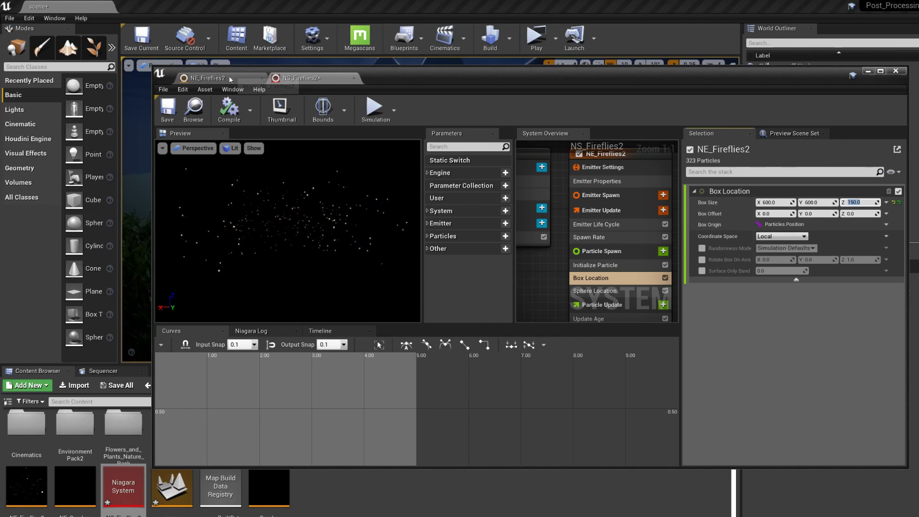
- Set the Sphere Location module's Sphere Radius to 200 and save the NS_Fireflies2 system
click(614, 291)
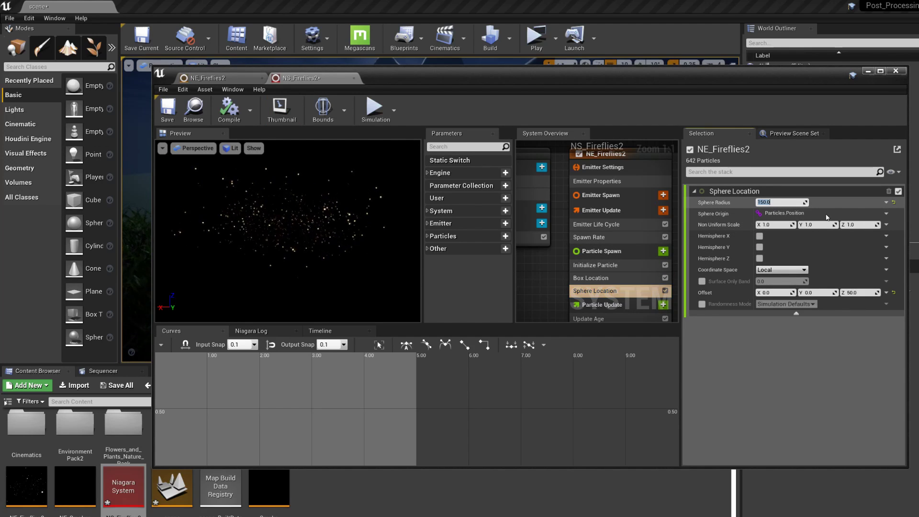
click(763, 202)
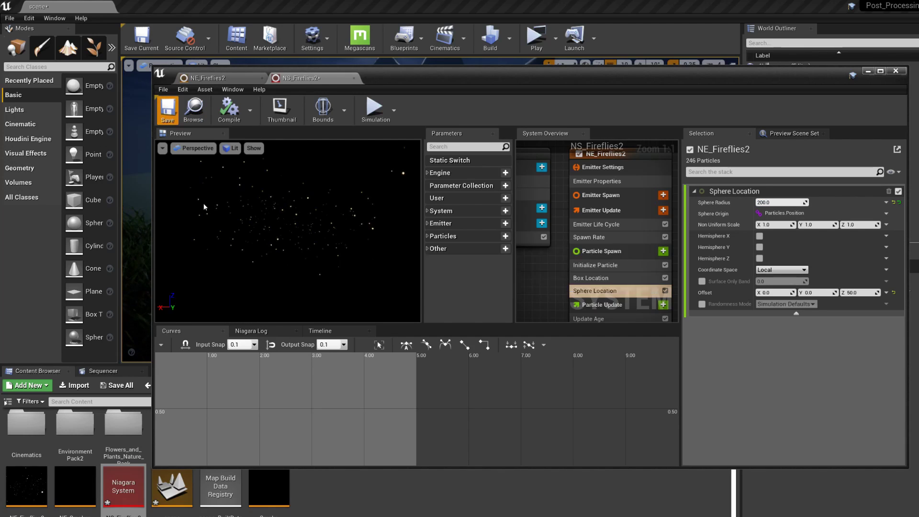
click(168, 111)
drag(272, 218, 292, 216)
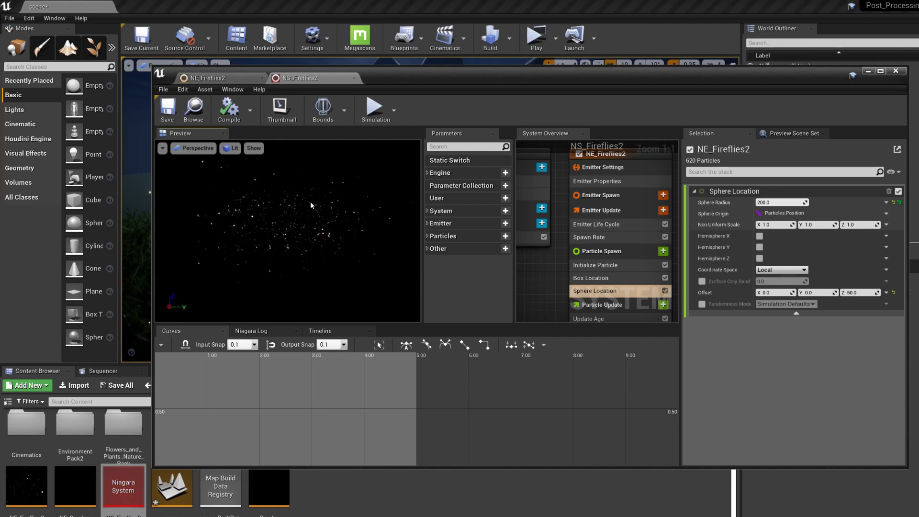
- Open the Light Renderer settings of the NE_Fireflies2 node in the NS_Fireflies2 system
drag(607, 83, 595, 284)
right_drag(431, 158, 402, 162)
drag(495, 277, 489, 118)
scroll(595, 324, down, 3)
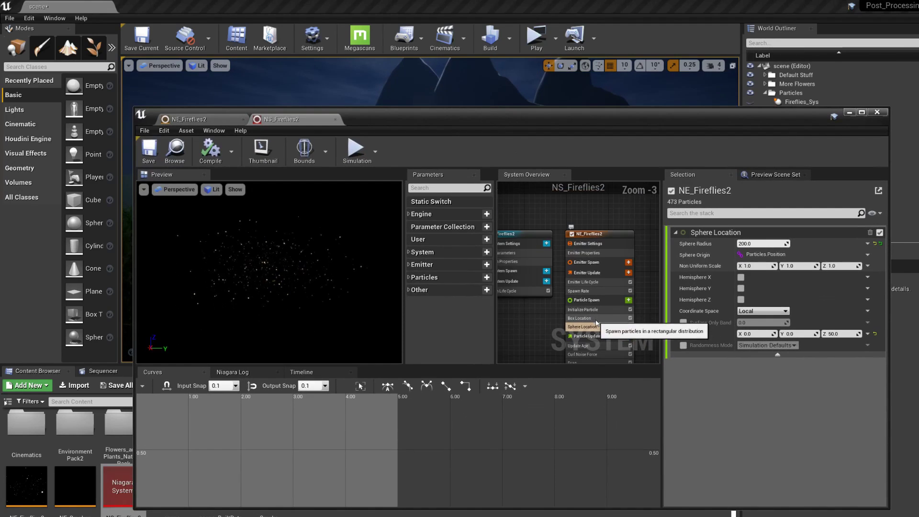
right_drag(595, 323, 548, 308)
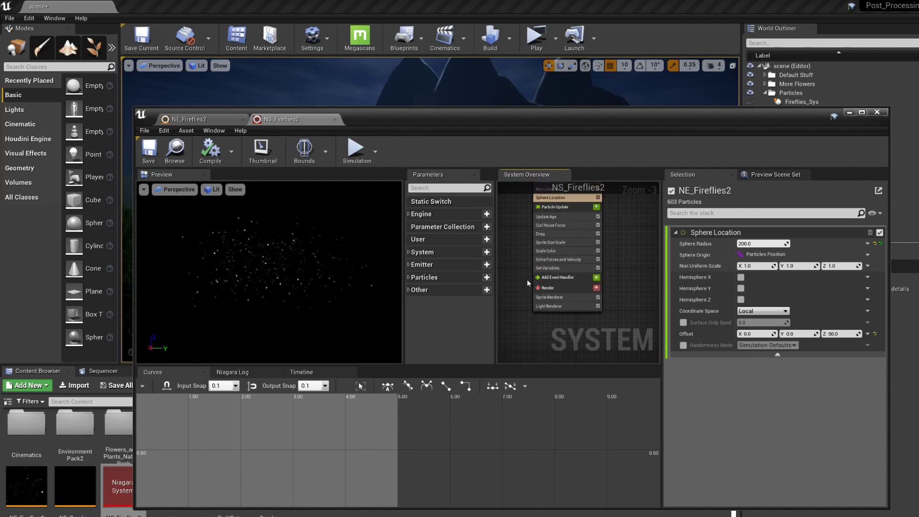
click(548, 307)
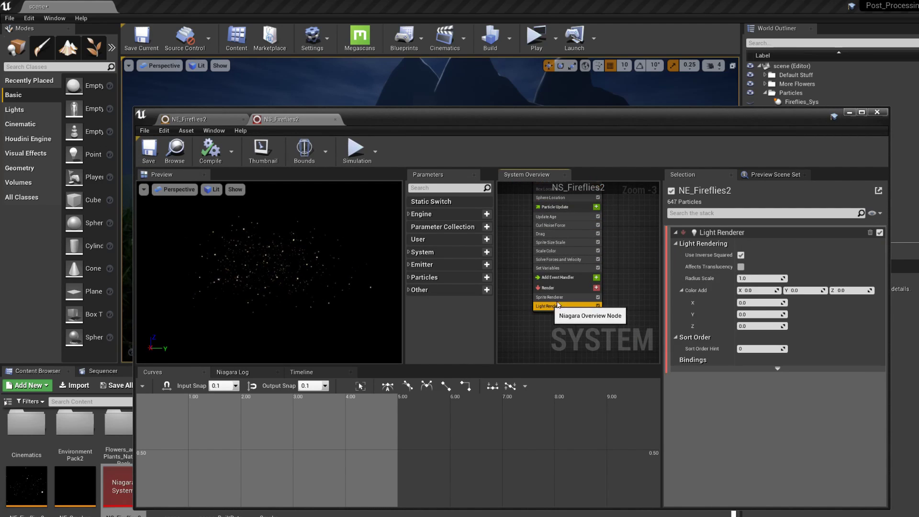
click(741, 255)
- Disable Use Inverse Squared on the Light Renderer in the NE_Fireflies2 emitter asset, then save the emitter and the NS_Fireflies2 system
click(182, 119)
scroll(619, 337, down, 2)
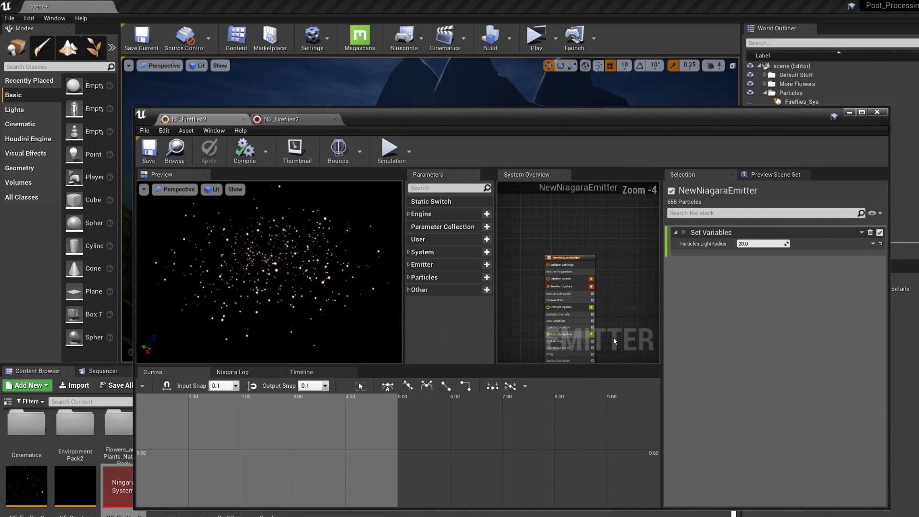
scroll(620, 337, up, 4)
right_drag(655, 224, 653, 177)
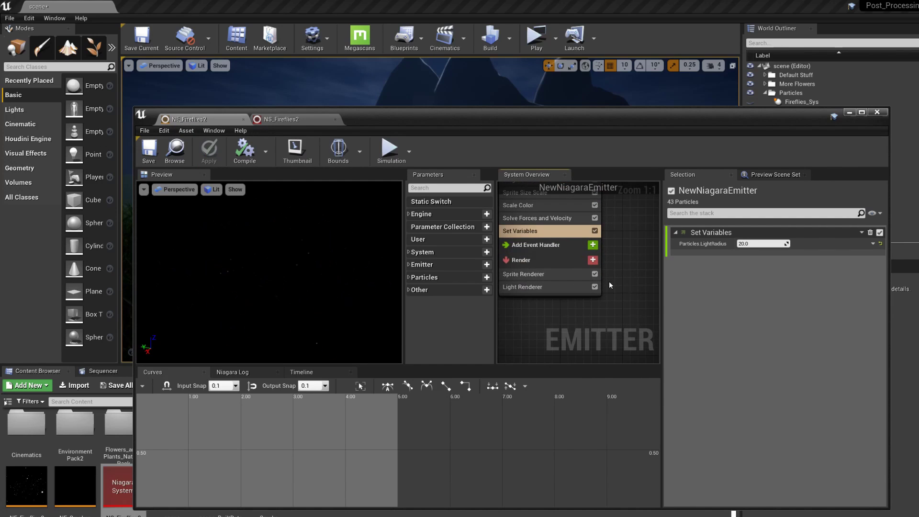
click(571, 288)
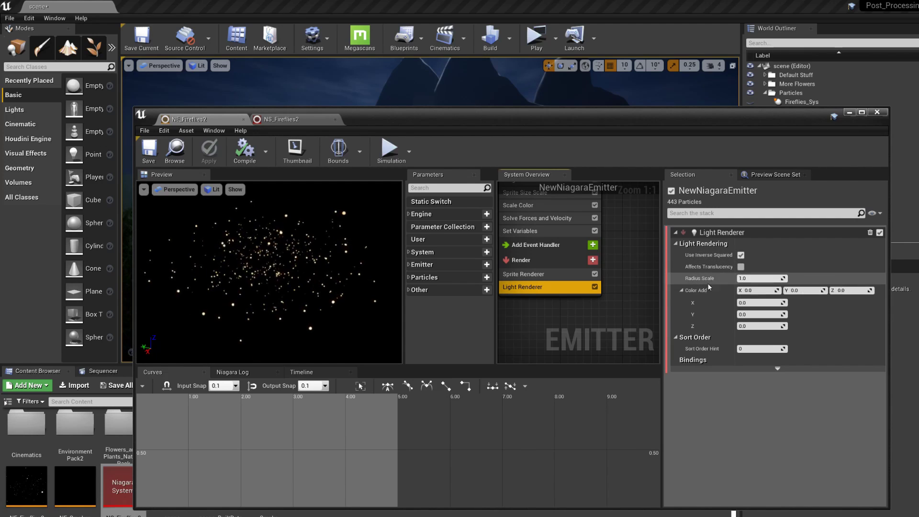
click(741, 255)
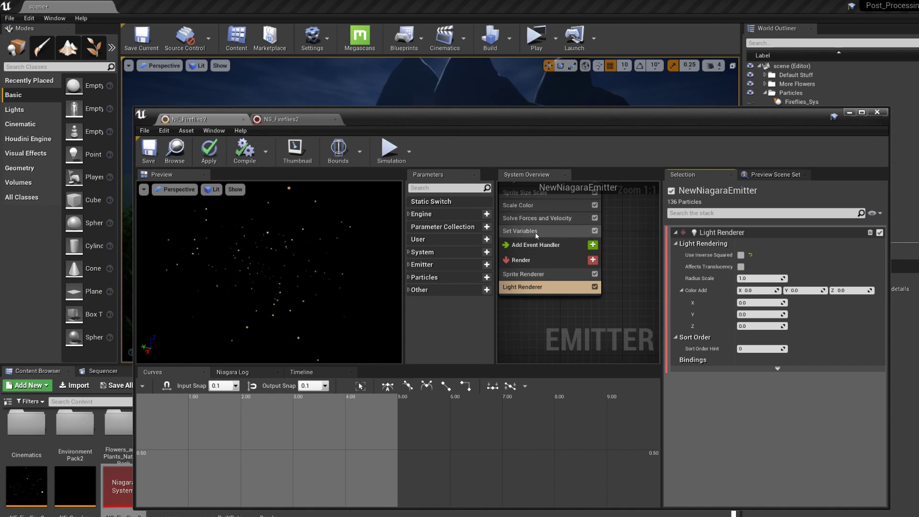
click(147, 153)
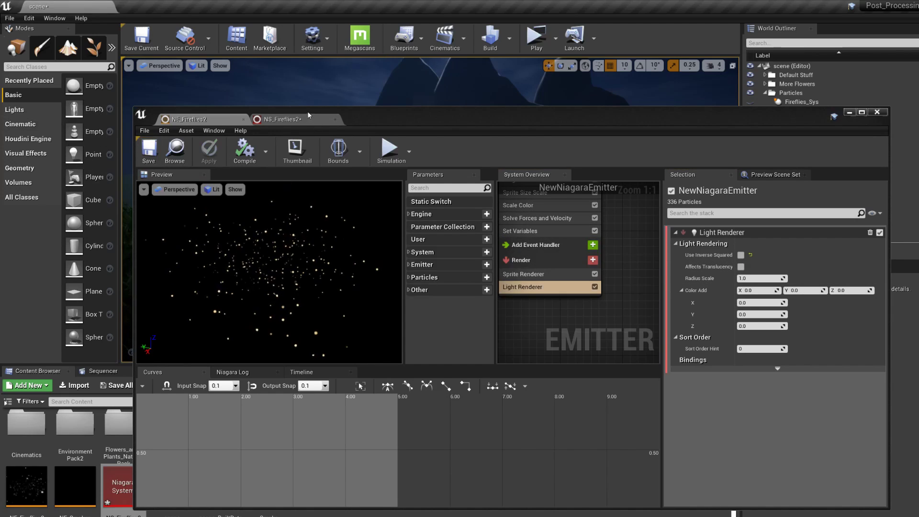
click(156, 156)
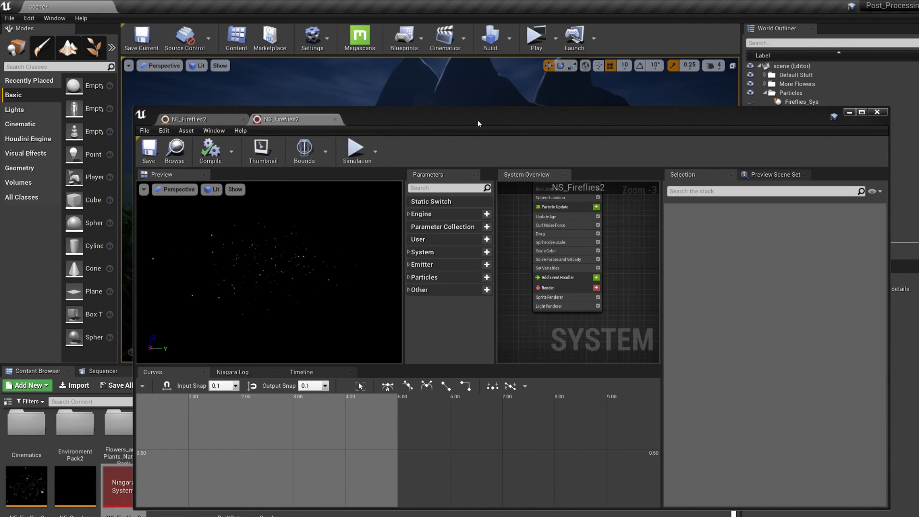
- Uncover the level viewport, set Particles.LightRadius to 25 in the system's Set Variables module and save the system
drag(477, 121, 505, 302)
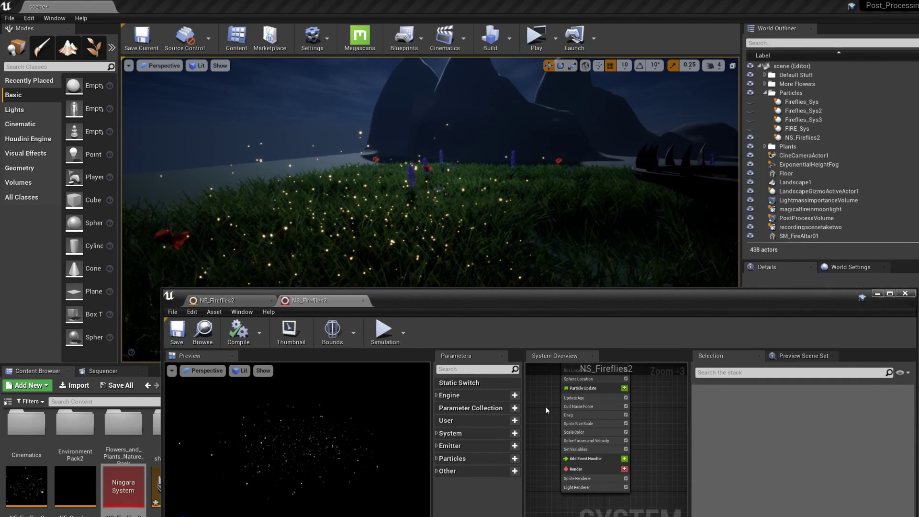
click(594, 487)
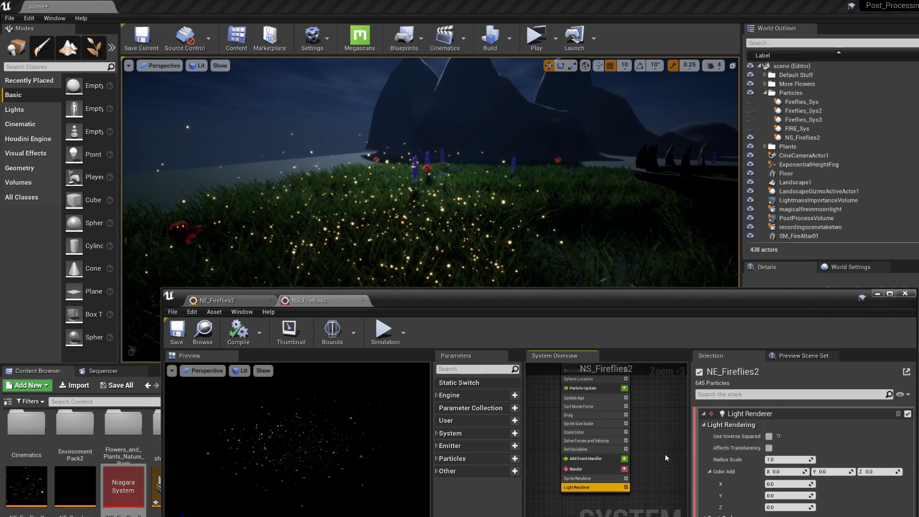
click(574, 450)
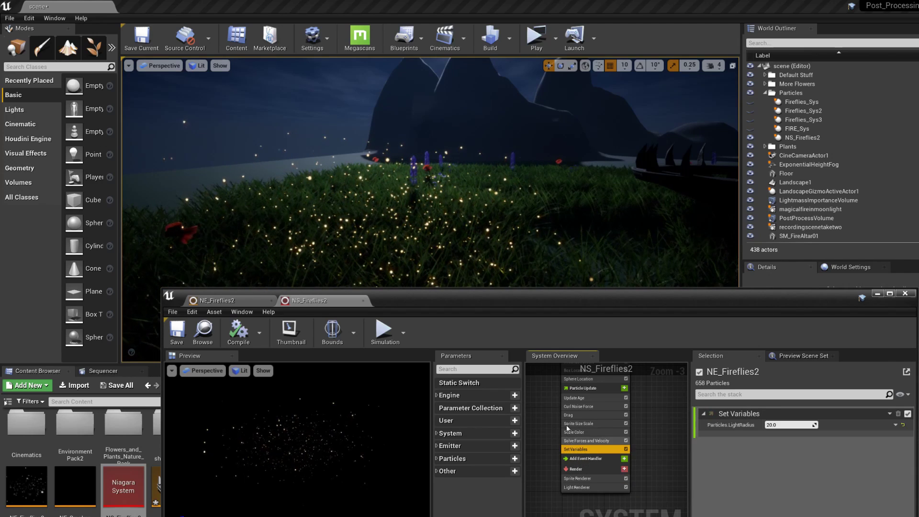
click(785, 427)
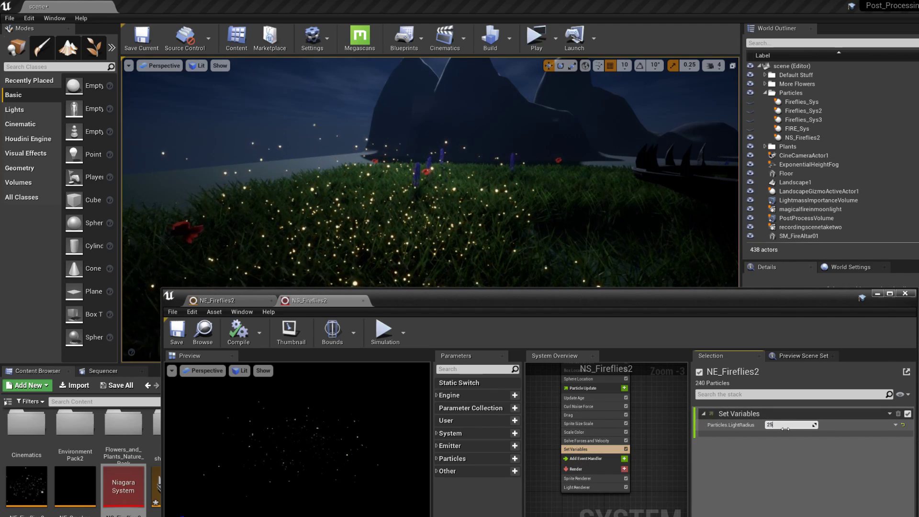
key(Return)
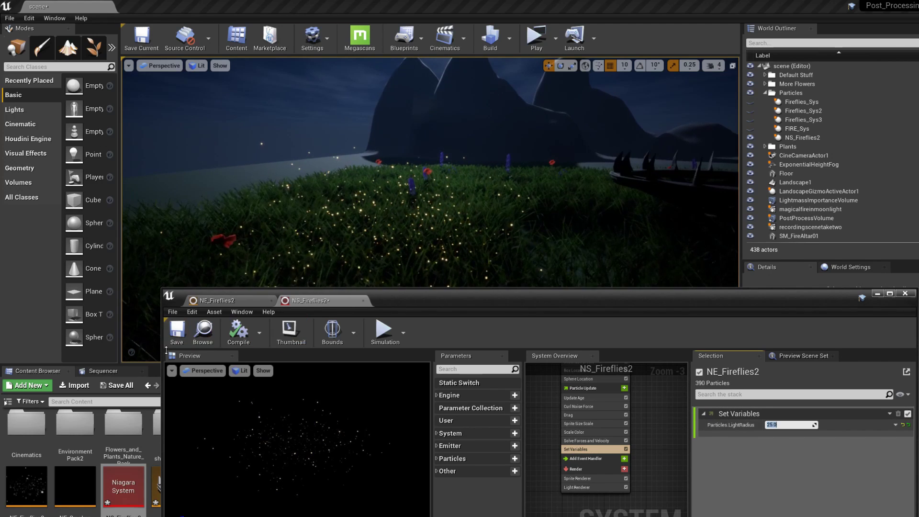
click(176, 330)
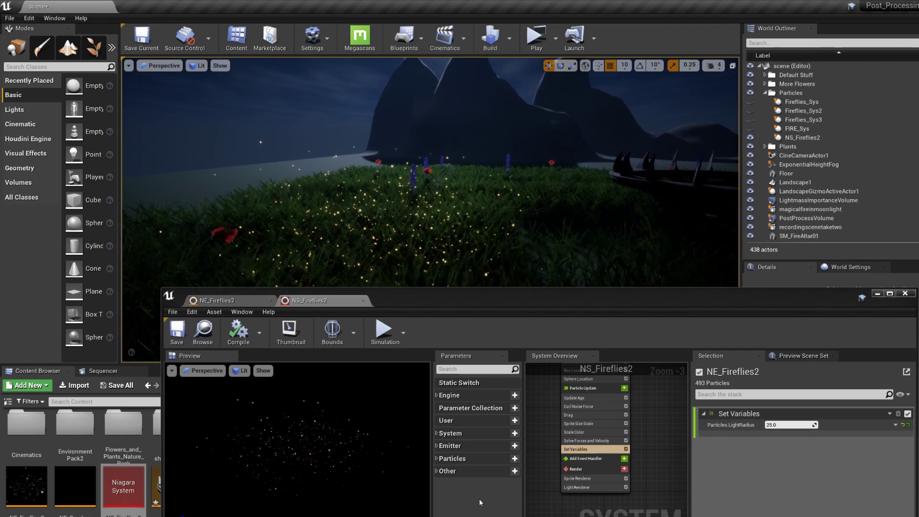
- Set the Light Renderer's Radius Scale to 5, save the system and uncover the fireflies in the level viewport
click(576, 488)
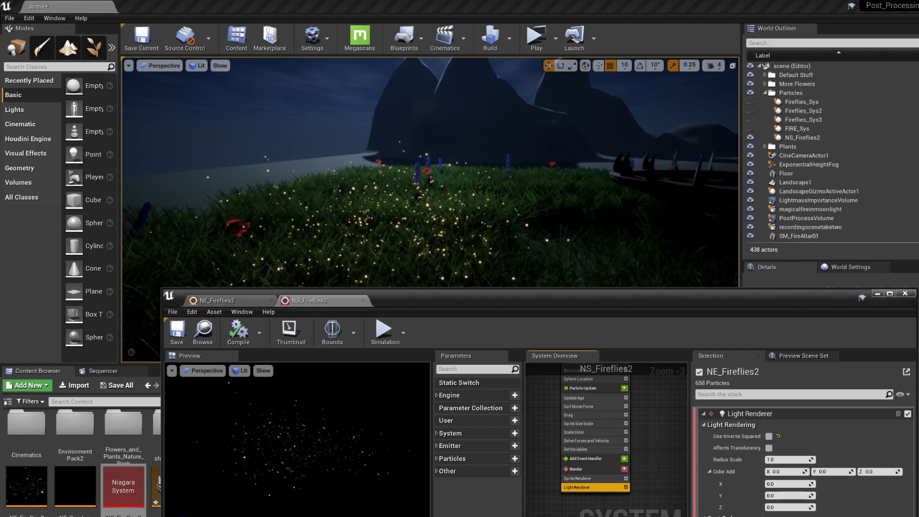
right_drag(575, 216, 575, 216)
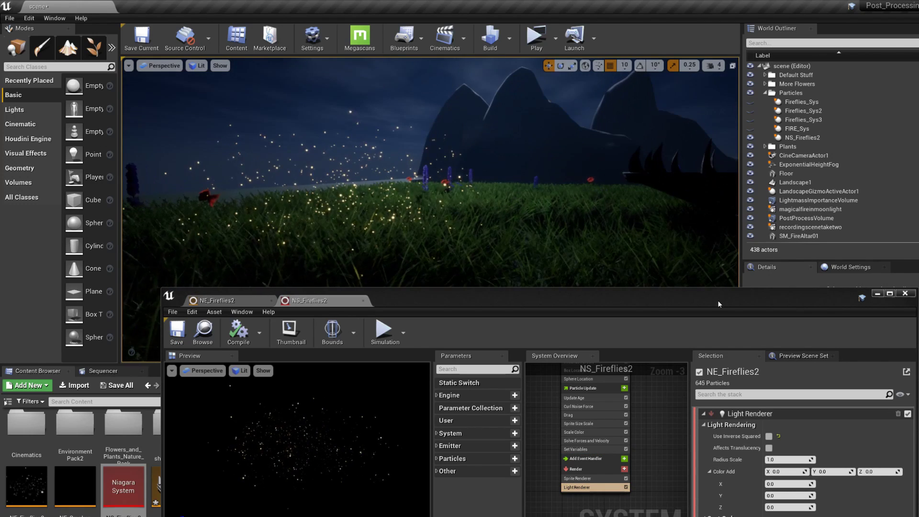
drag(717, 302, 732, 168)
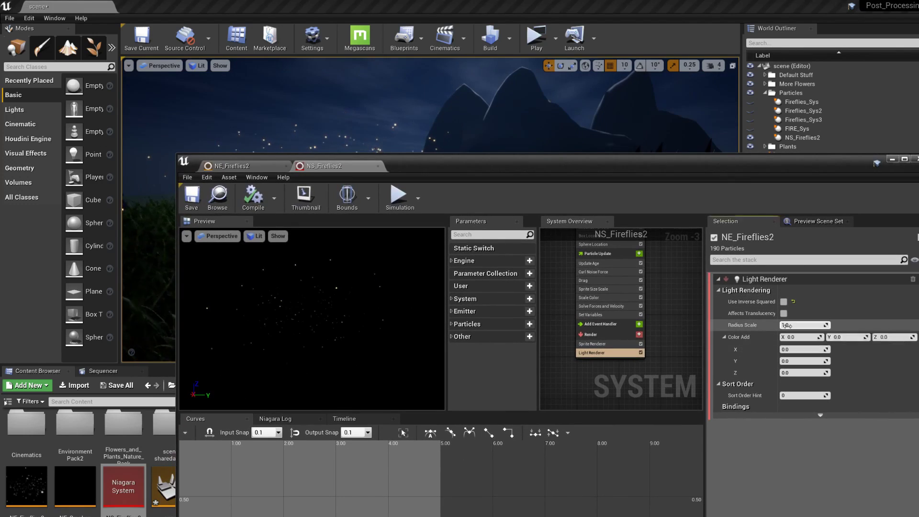
click(787, 325)
text(5)
key(Return)
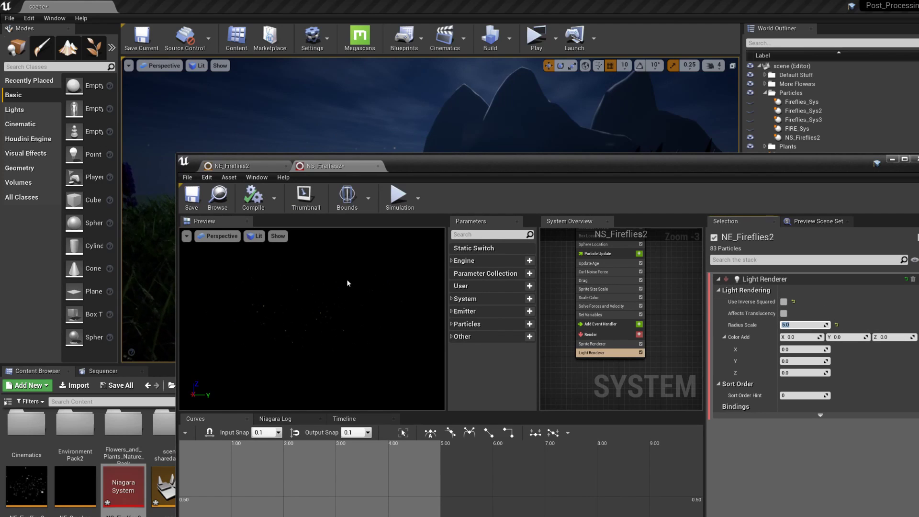
click(191, 196)
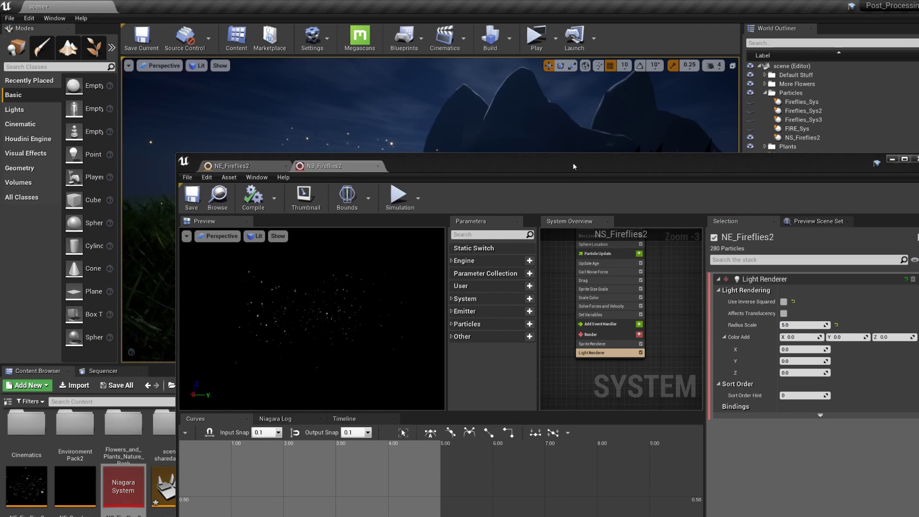
drag(572, 162, 600, 247)
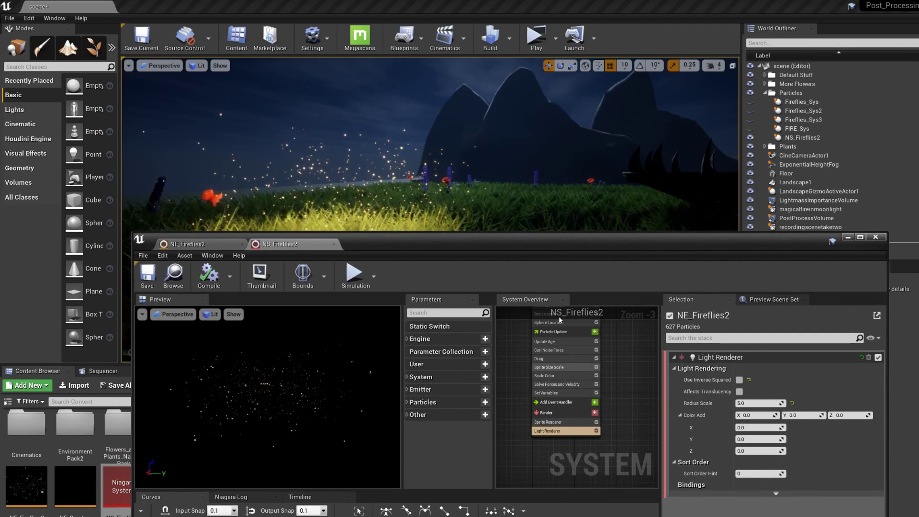
- Set the Light Renderer's Radius Scale to 2 and Particles.LightRadius to 30 in the Set Variables module of the NE_Fireflies2 node
click(750, 403)
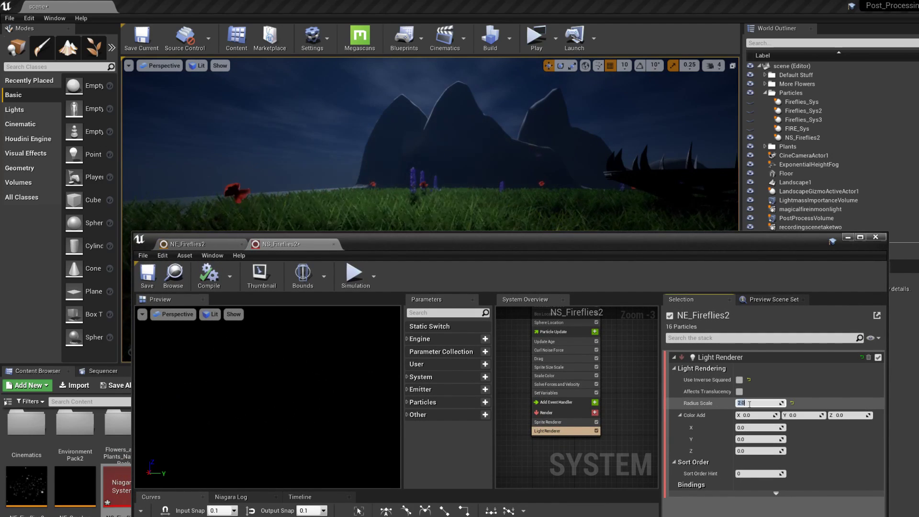
key(Return)
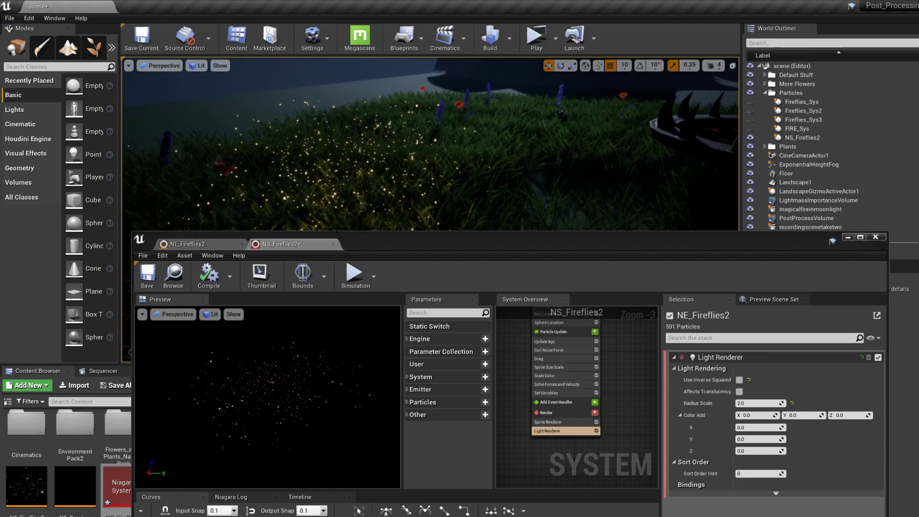
click(573, 391)
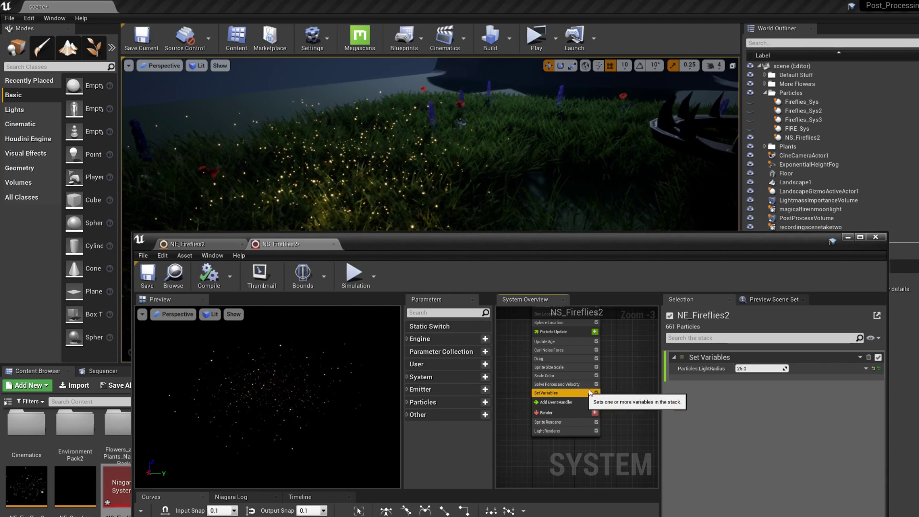
click(760, 369)
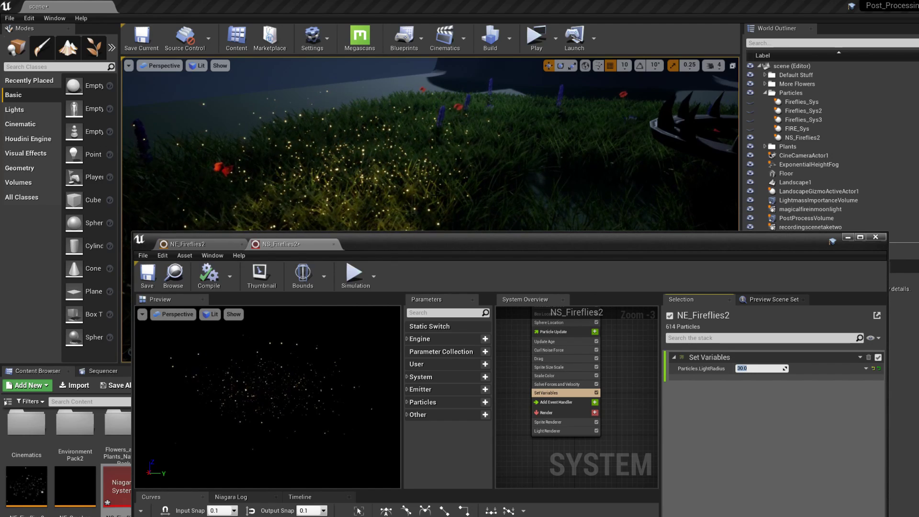
right_drag(394, 184, 396, 205)
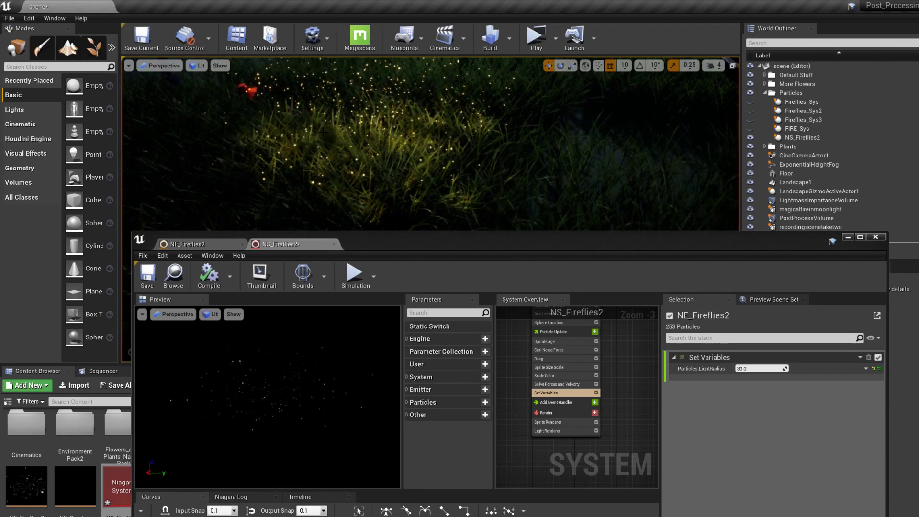
mouse_move(396, 205)
right_down()
mouse_move(395, 191)
mouse_move(396, 203)
right_up()
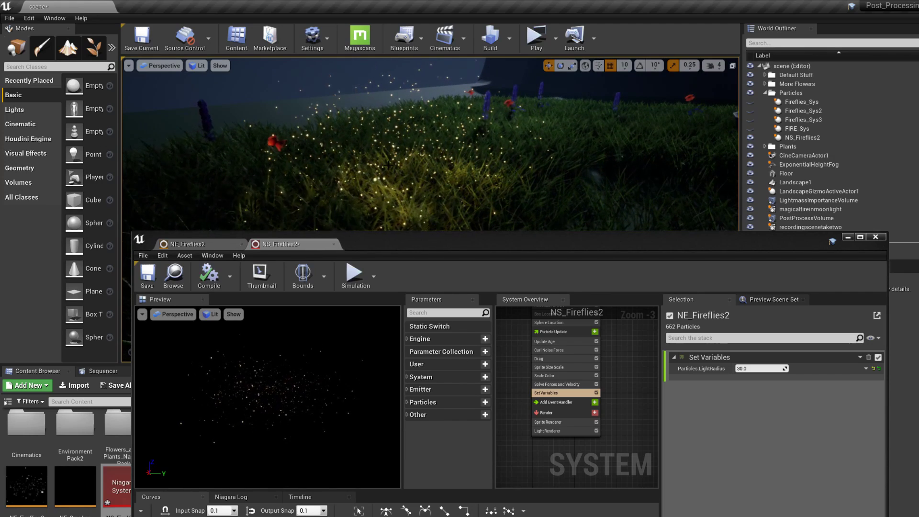
scroll(567, 374, up, 3)
scroll(584, 368, down, 5)
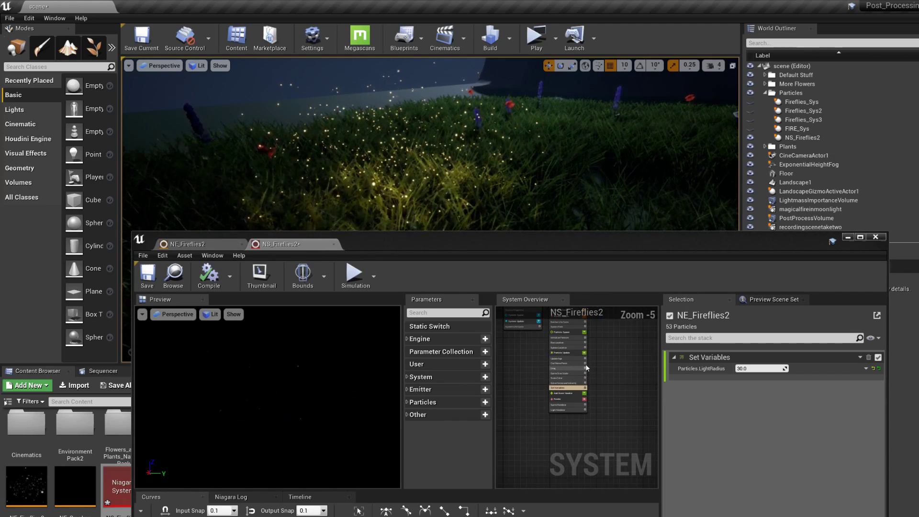
right_drag(395, 182, 394, 178)
click(405, 257)
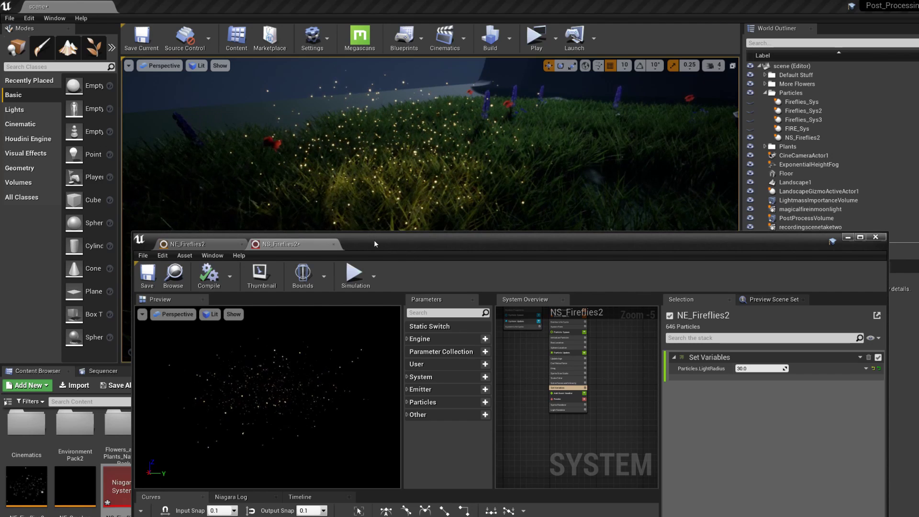
- Save the NS_Fireflies2 system, minimize its editor window and inspect the fireflies' light on the grass in the level viewport
drag(374, 245, 366, 154)
click(144, 191)
drag(614, 167, 683, 142)
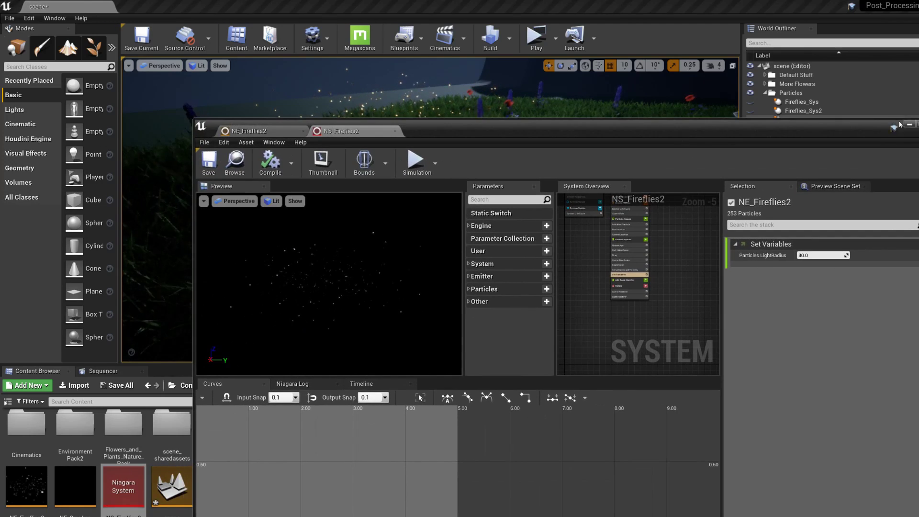
drag(826, 132, 727, 109)
click(838, 101)
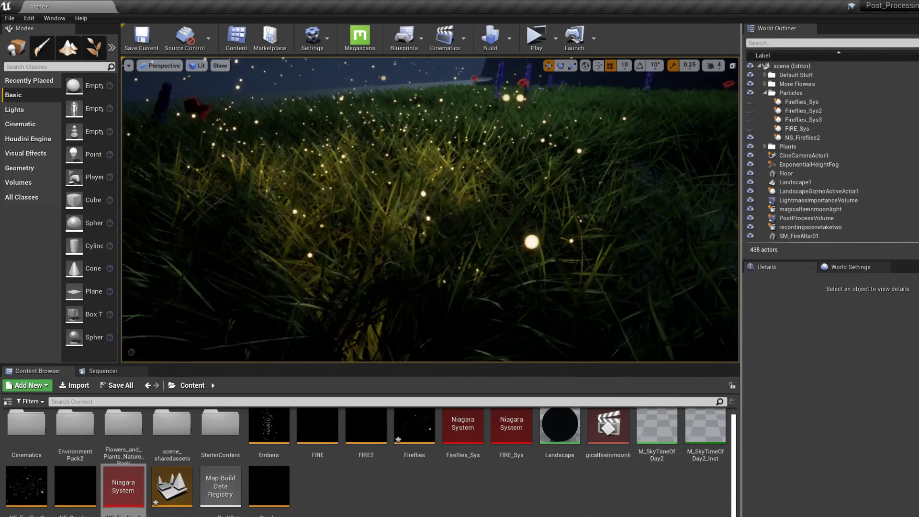
mouse_move(485, 141)
right_down()
mouse_move(467, 143)
mouse_move(465, 213)
mouse_move(473, 205)
right_up()
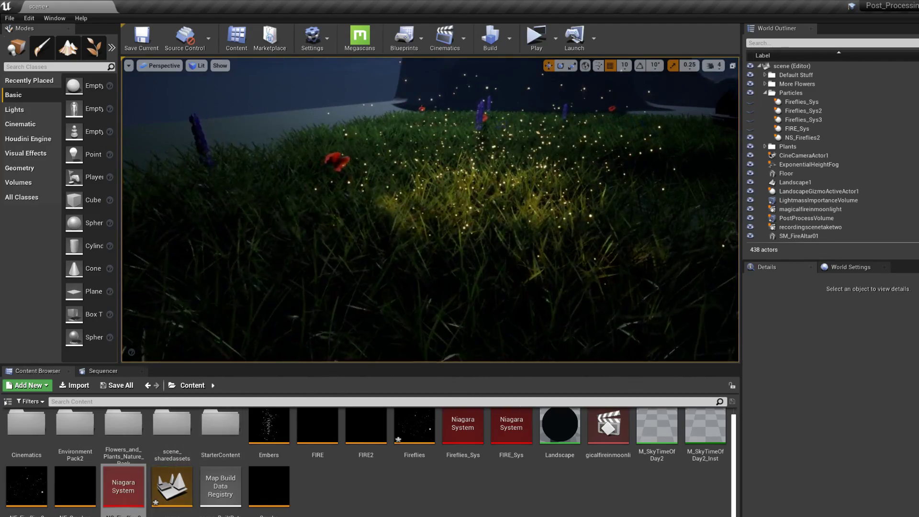
click(124, 501)
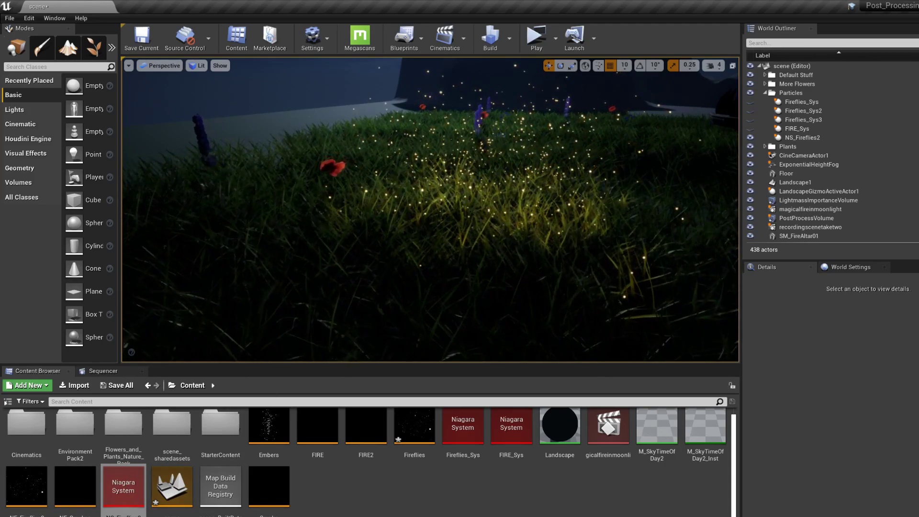
right_drag(479, 173, 481, 173)
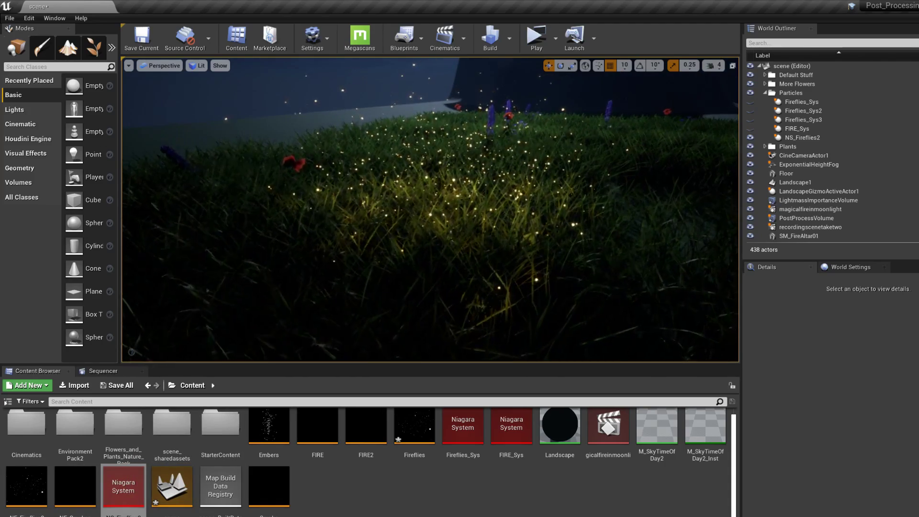